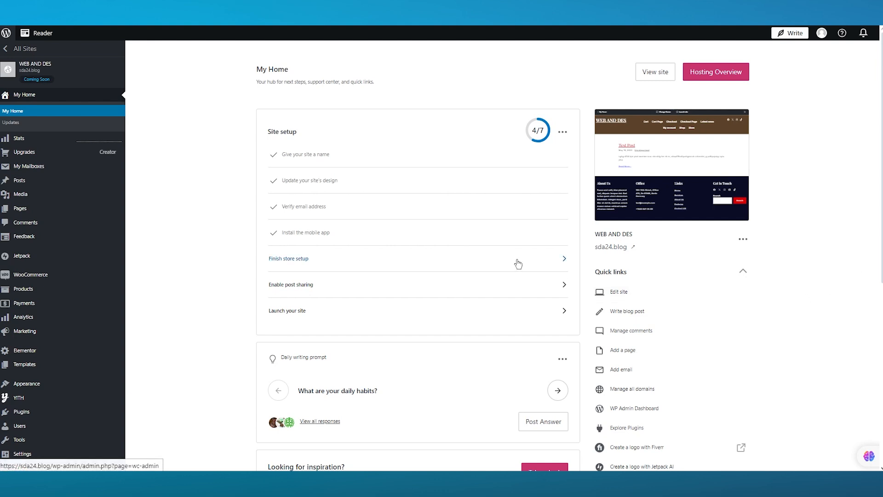
pyautogui.scroll(-1, 517, 263)
pyautogui.scroll(-2, 518, 262)
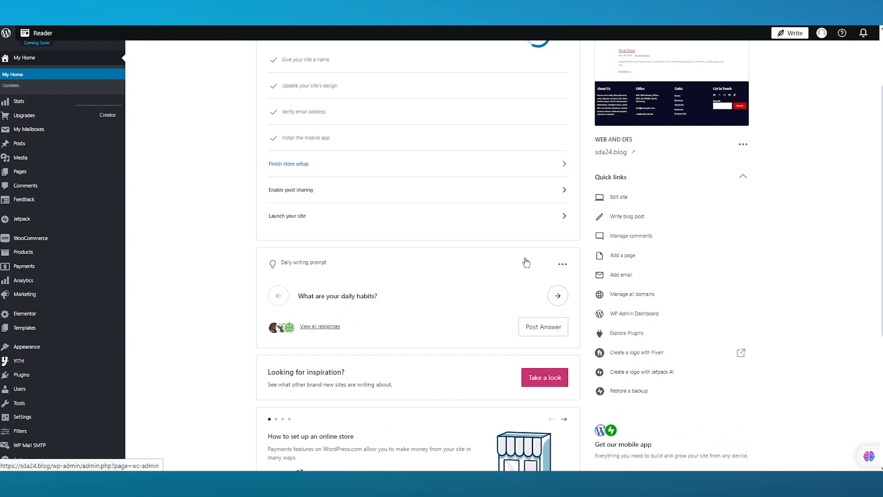
pyautogui.scroll(2, 525, 258)
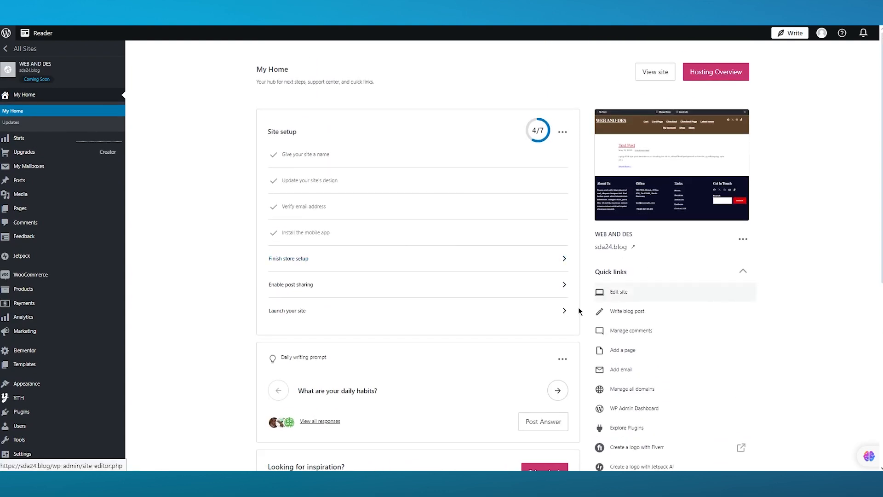
pyautogui.scroll(-1, 526, 319)
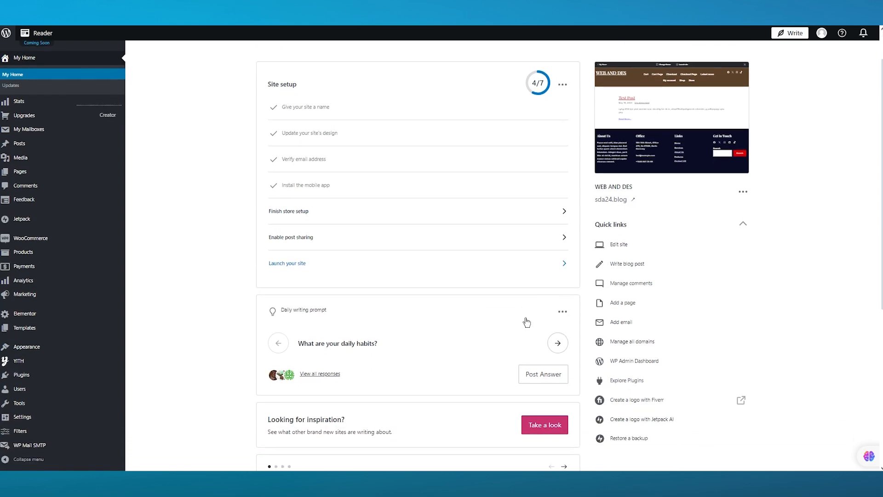
pyautogui.scroll(-1, 526, 322)
pyautogui.scroll(2, 527, 322)
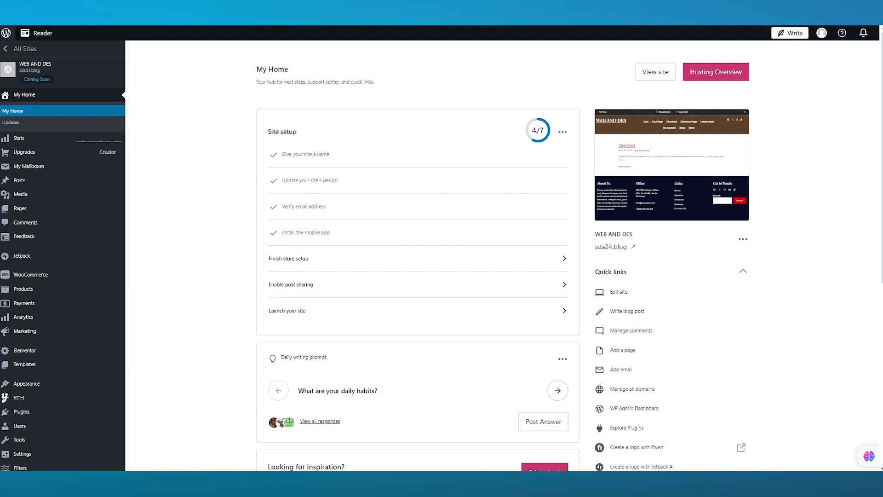
pyautogui.scroll(-5, 534, 333)
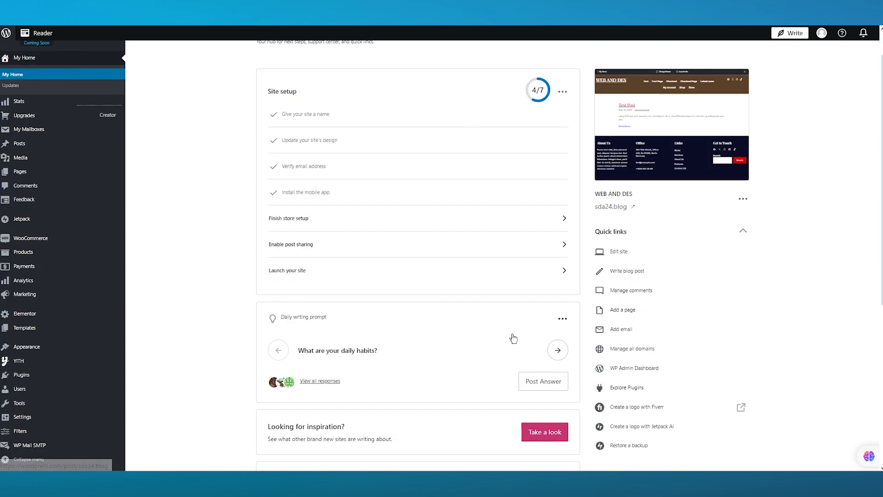
pyautogui.scroll(5, 245, 243)
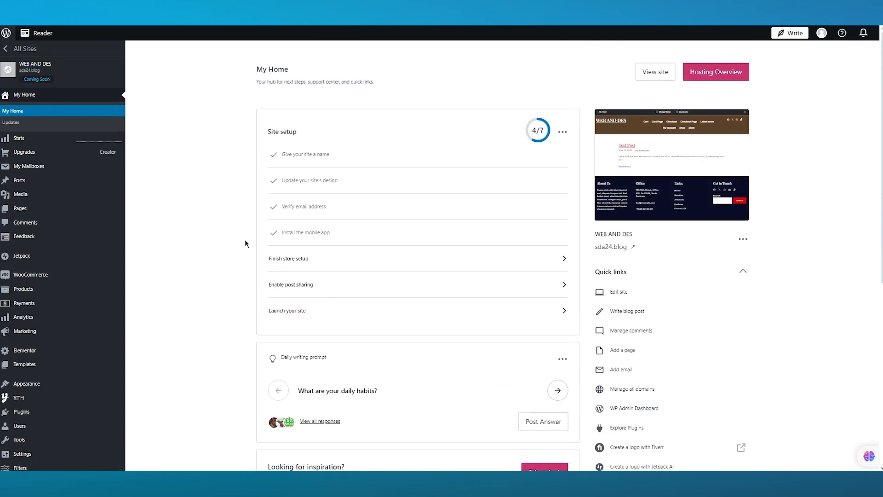
pyautogui.scroll(-7, 244, 244)
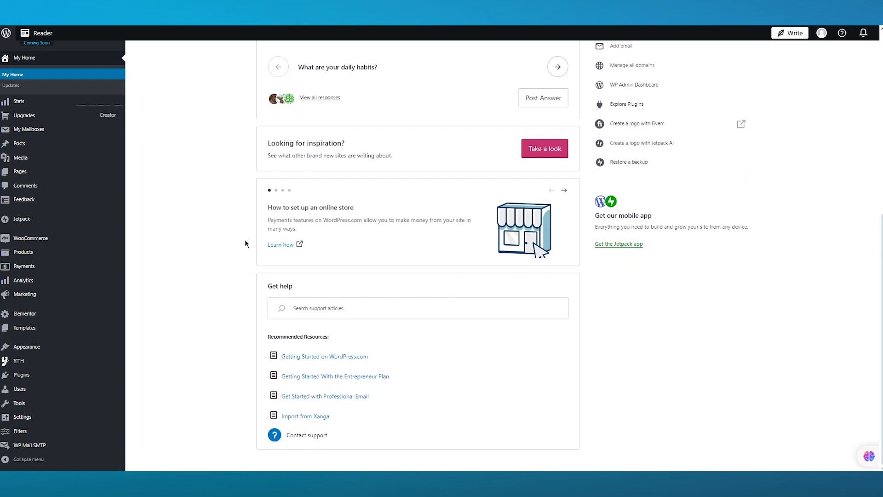
pyautogui.scroll(7, 245, 243)
# - Open the YITH Order & Shipment Tracking settings and review the default carrier and the Order Details page text options
pyautogui.moveTo(61, 397)
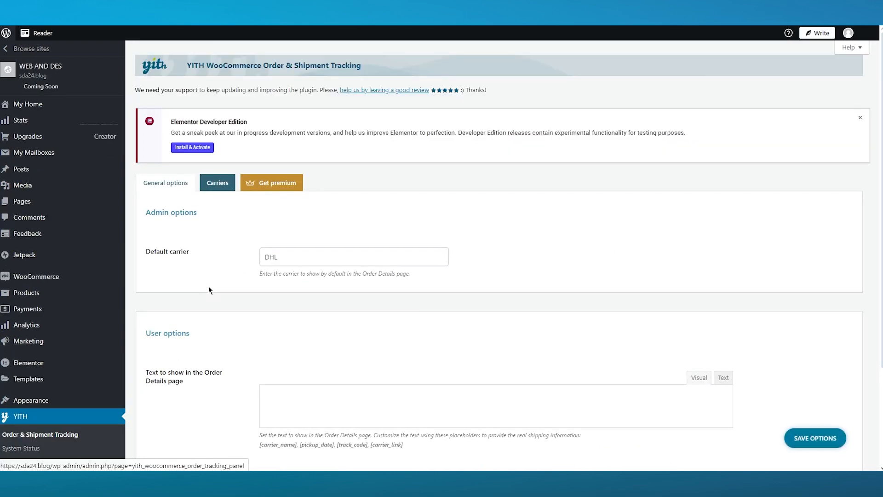
pyautogui.scroll(-4, 274, 266)
pyautogui.scroll(4, 274, 266)
pyautogui.scroll(-1, 275, 265)
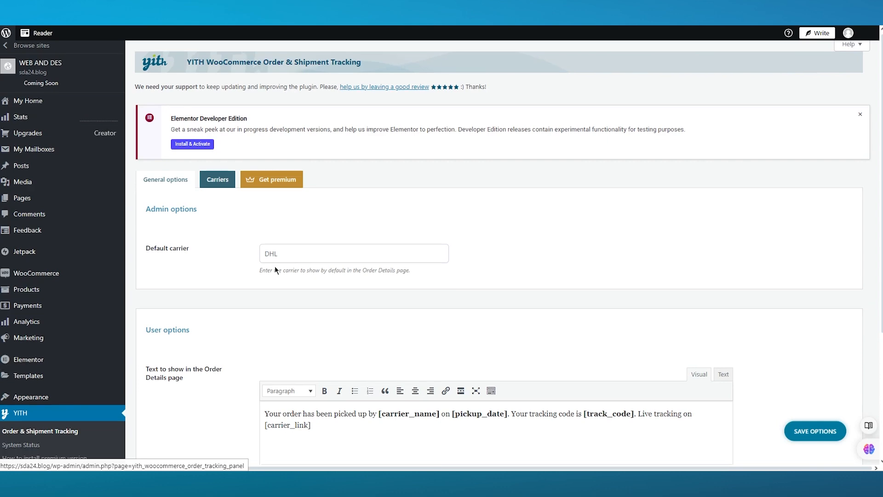
pyautogui.scroll(-3, 342, 284)
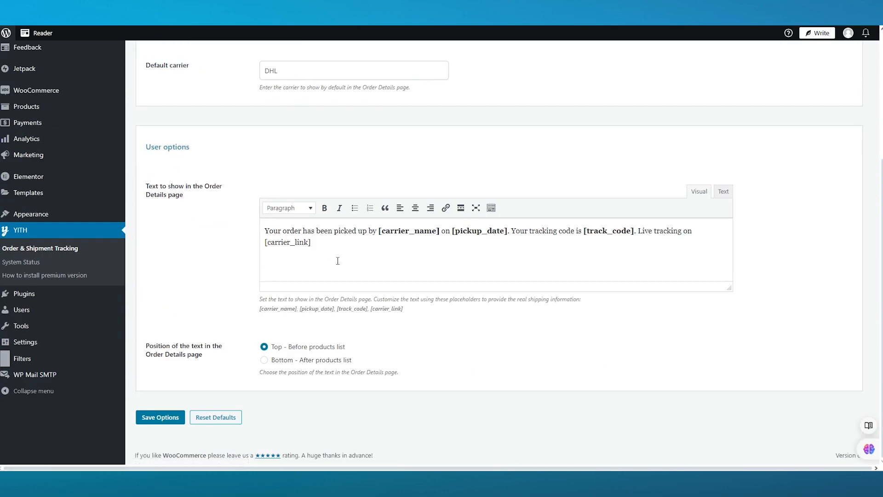
pyautogui.moveTo(323, 256); pyautogui.dragTo(238, 232)
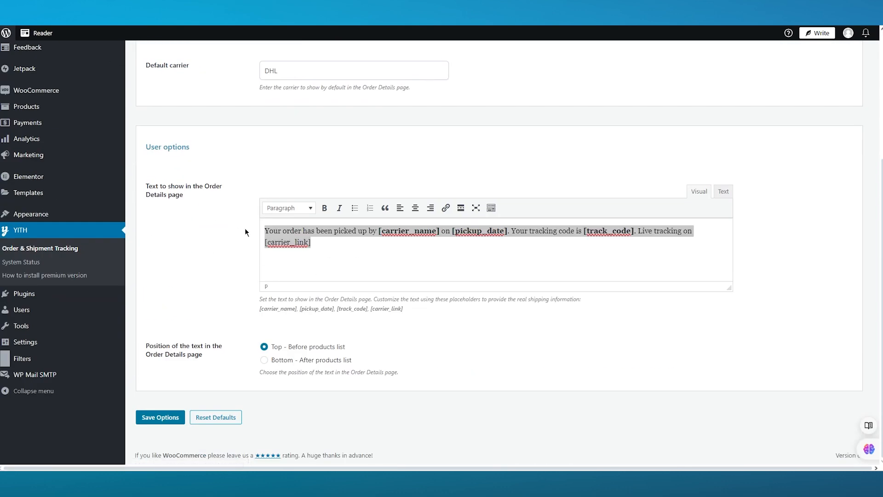
pyautogui.click(318, 250)
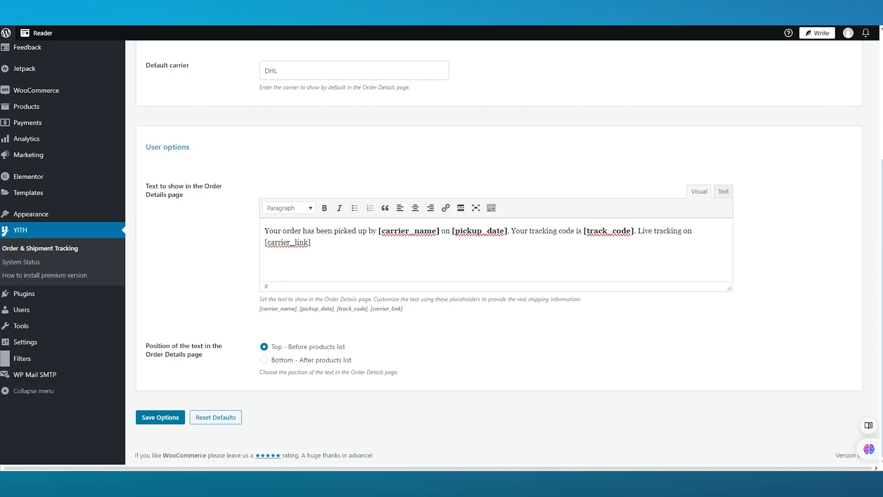
pyautogui.scroll(4, 60, 111)
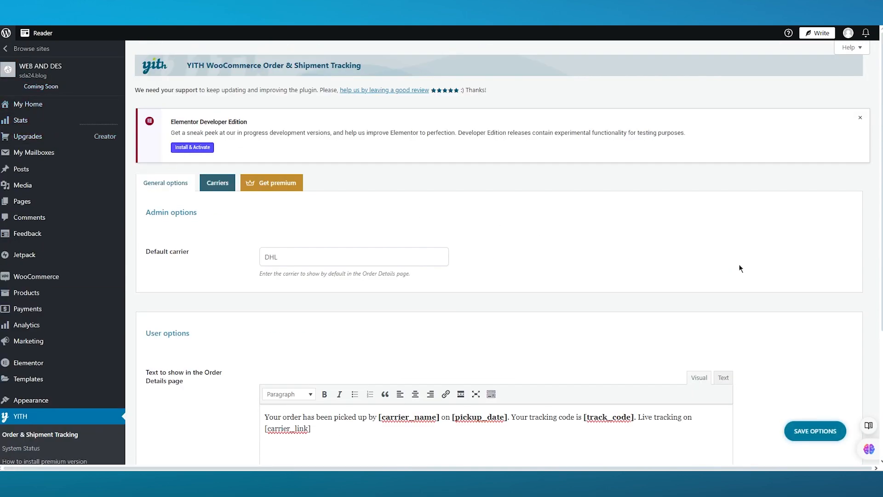
pyautogui.scroll(-4, 280, 263)
# - Search the plugin marketplace for "advanced shipment" and open the Advanced Shipment Tracking for WooCommerce plugin page
pyautogui.moveTo(32, 303)
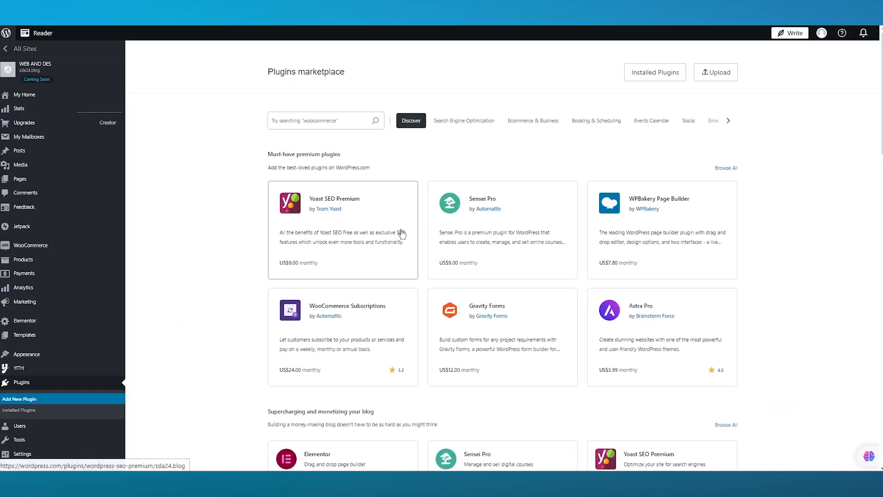
pyautogui.click(298, 114)
pyautogui.write('ad')
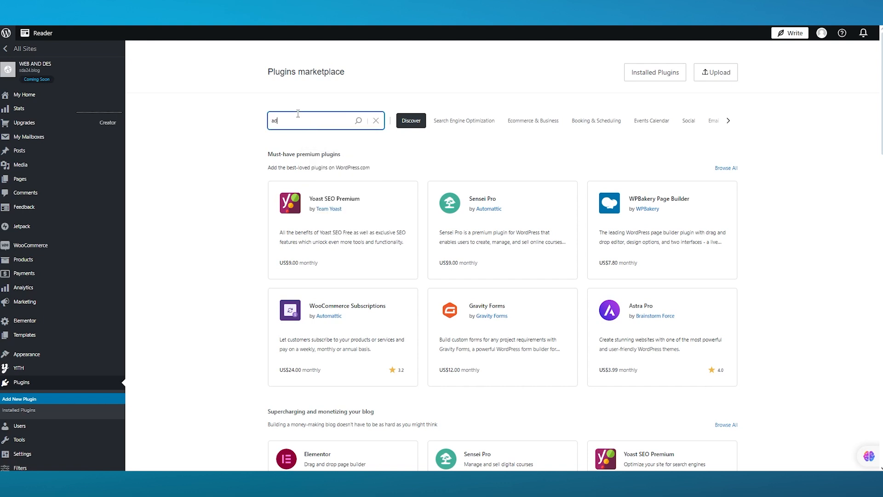
pyautogui.write('vanced shipment')
pyautogui.press('Return')
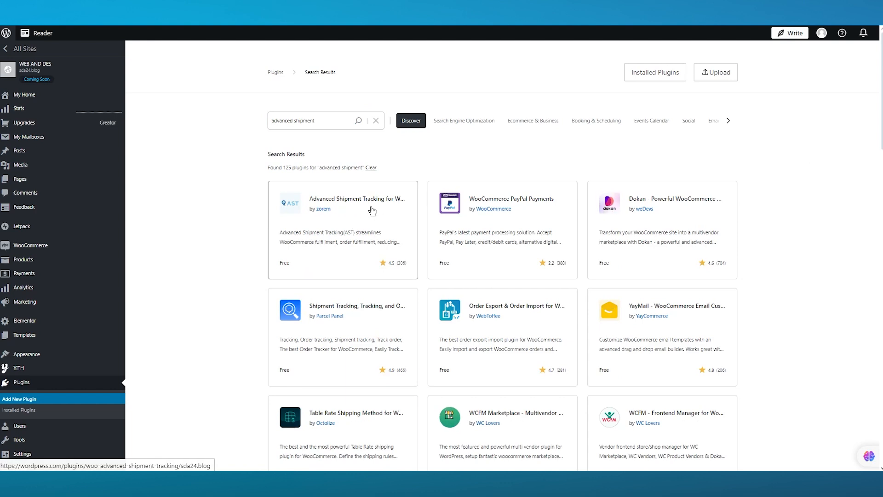
pyautogui.click(373, 210)
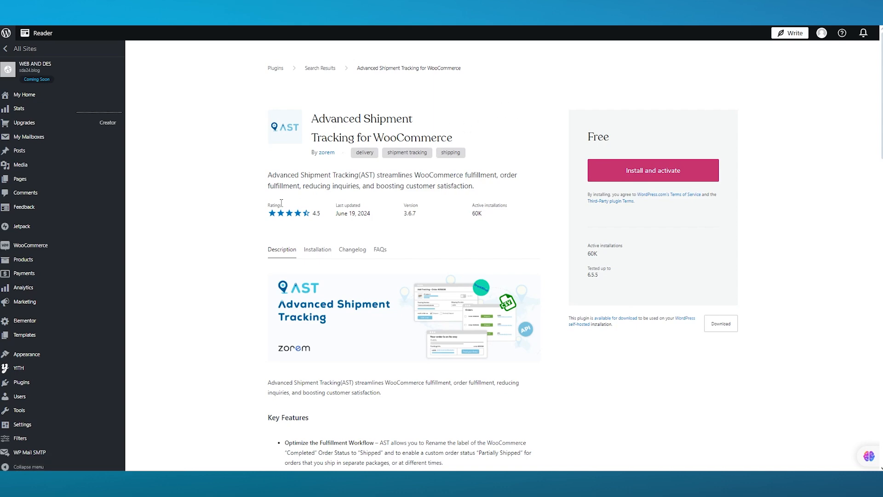
# - Review the Advanced Shipment Tracking plugin's description, install and activate it, and return to the plugin marketplace
pyautogui.scroll(-9, 222, 201)
pyautogui.scroll(-10, 222, 203)
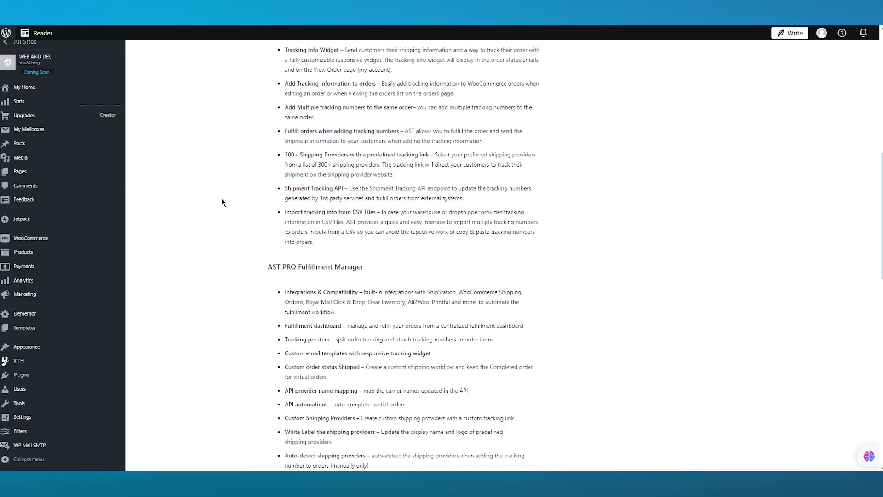
pyautogui.scroll(19, 221, 202)
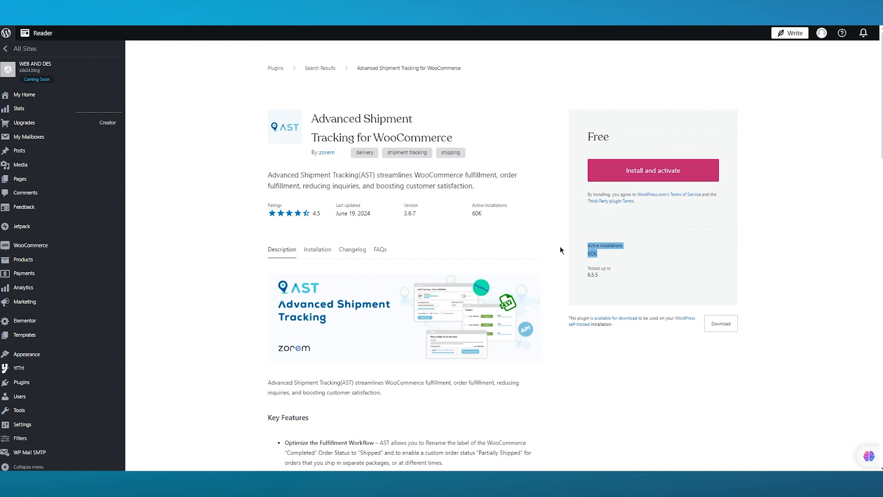
pyautogui.click(543, 228)
pyautogui.click(643, 177)
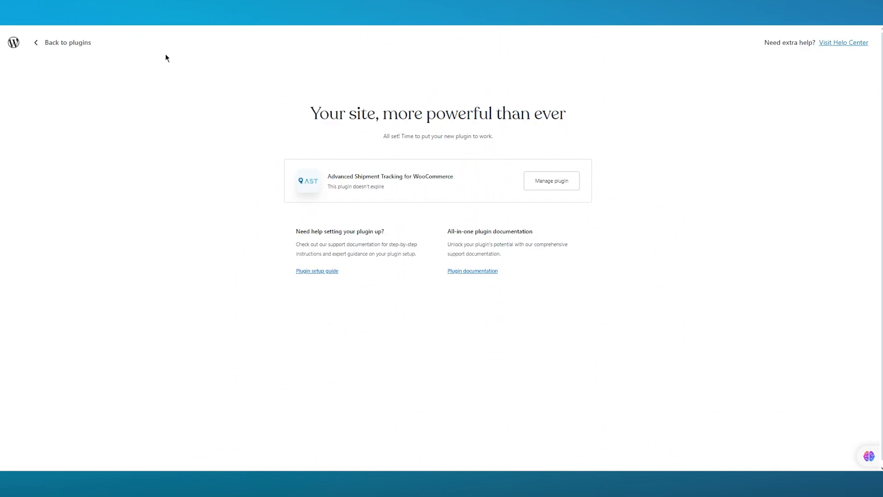
pyautogui.click(51, 40)
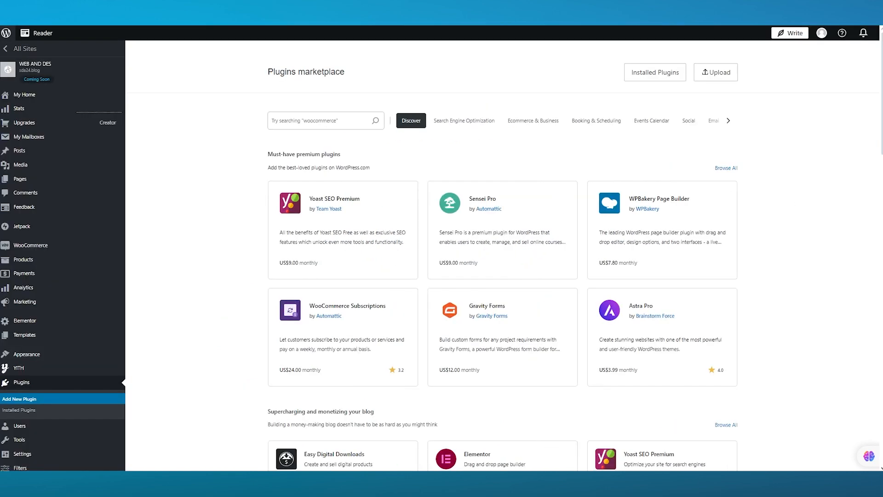
# - Open WooCommerce's Shipment Tracking settings and skip the plugin's data-sharing opt-in
pyautogui.scroll(-3, 74, 309)
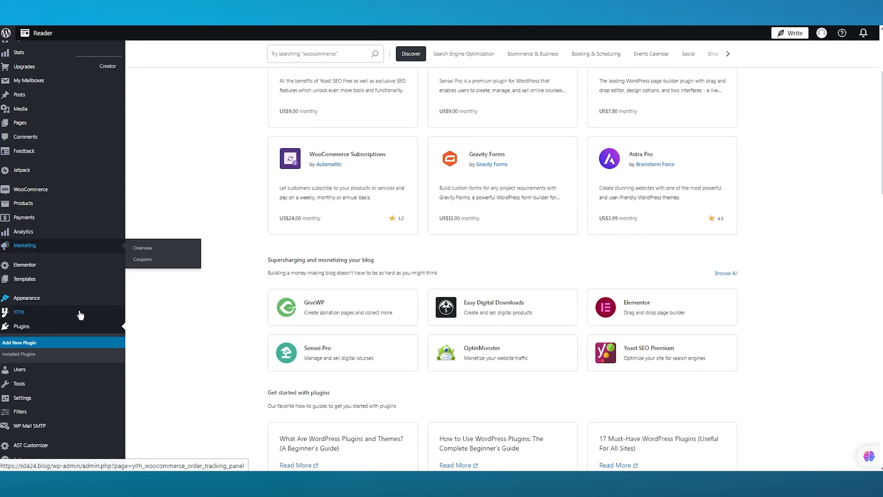
pyautogui.moveTo(74, 426)
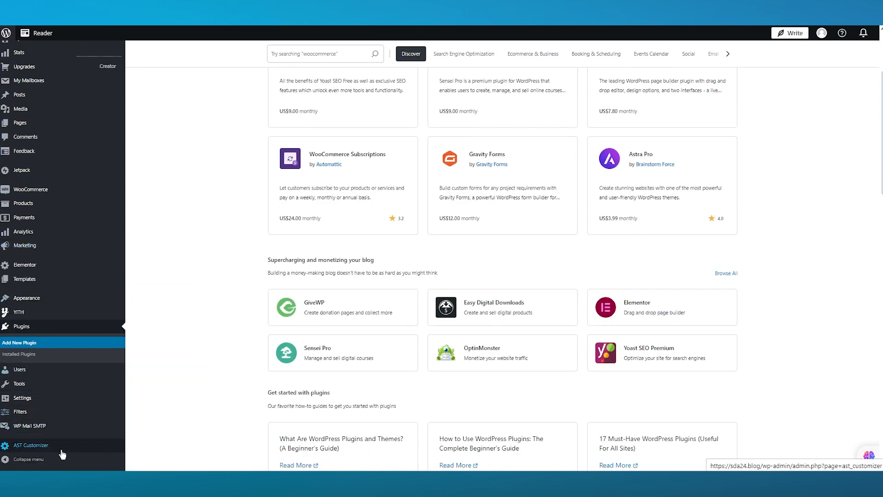
pyautogui.moveTo(83, 304)
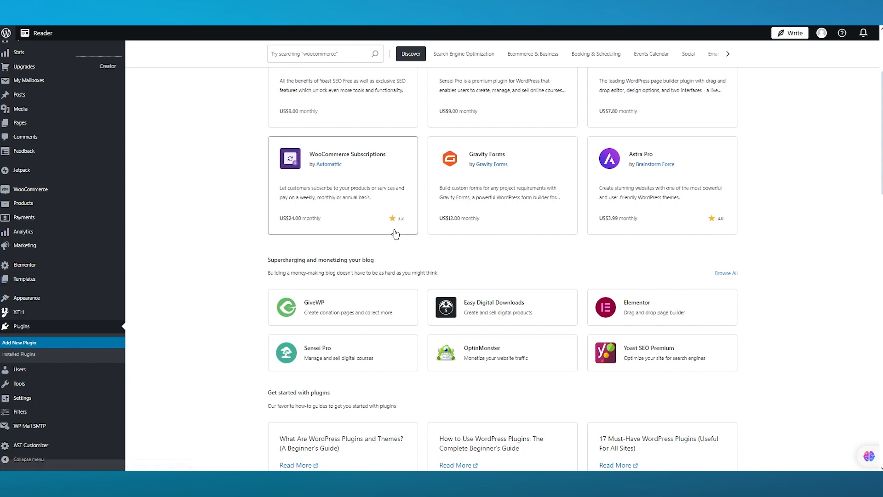
pyautogui.scroll(3, 394, 232)
pyautogui.moveTo(89, 250)
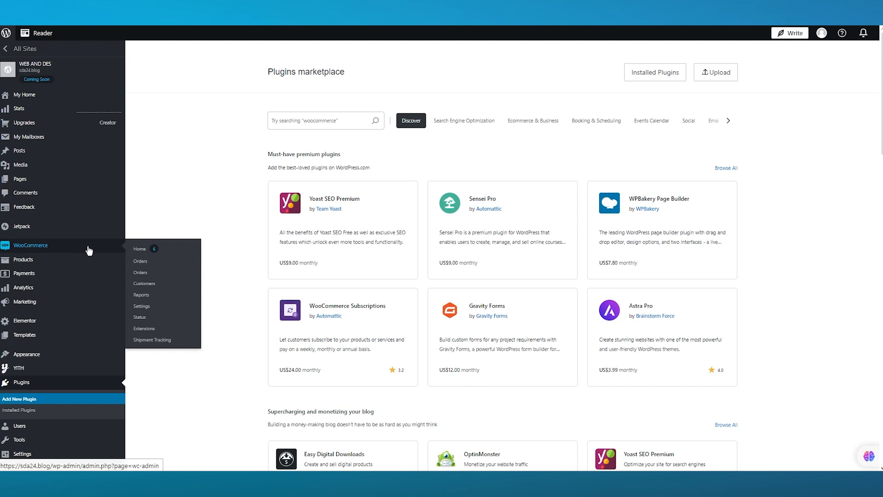
pyautogui.click(88, 250)
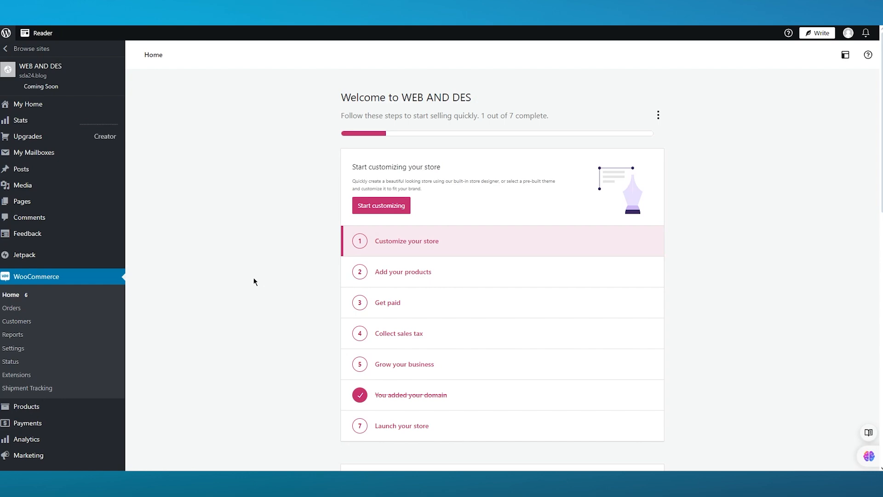
pyautogui.click(46, 389)
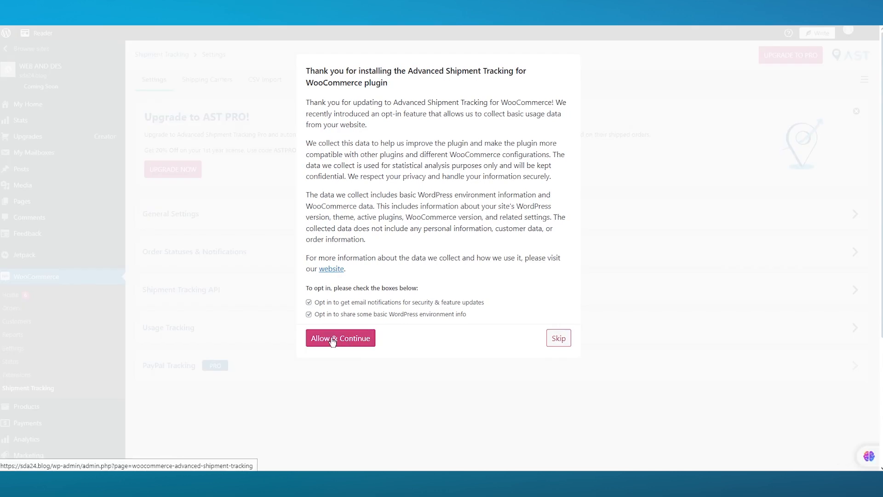
pyautogui.click(559, 339)
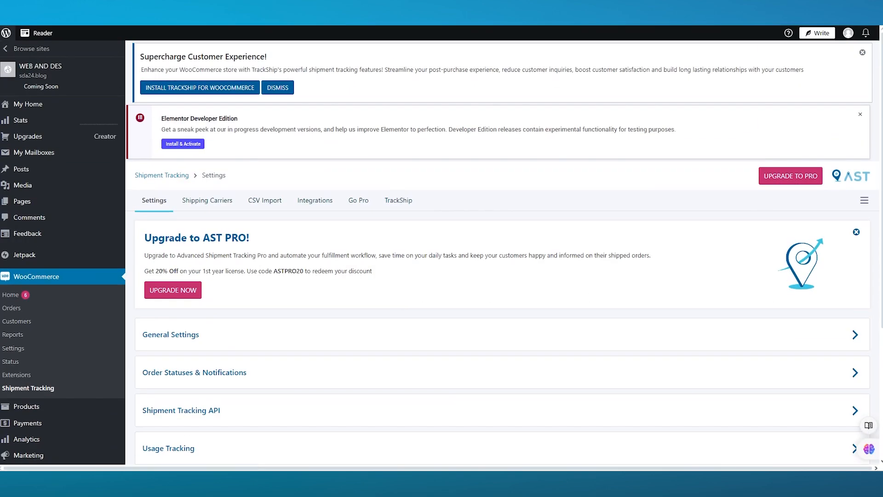
# - Expand the Shipment Tracking General Settings and examine the statuses available for Order Emails Display
pyautogui.scroll(-2, 768, 258)
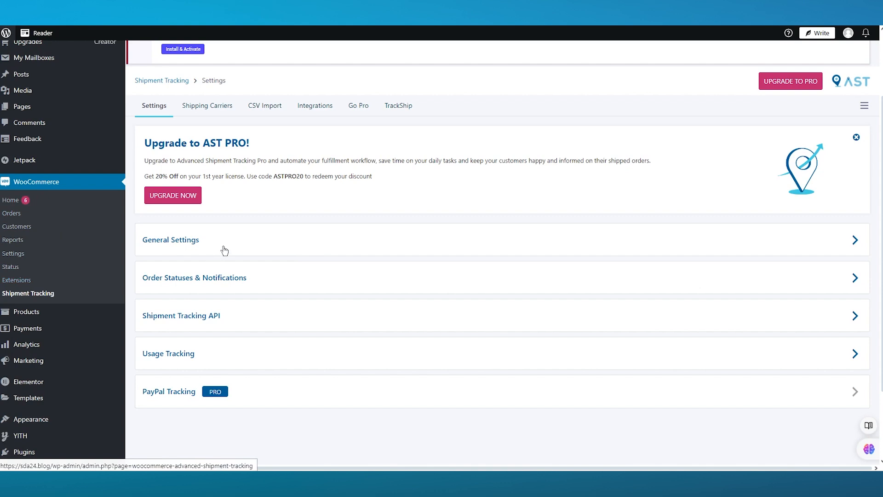
pyautogui.click(312, 250)
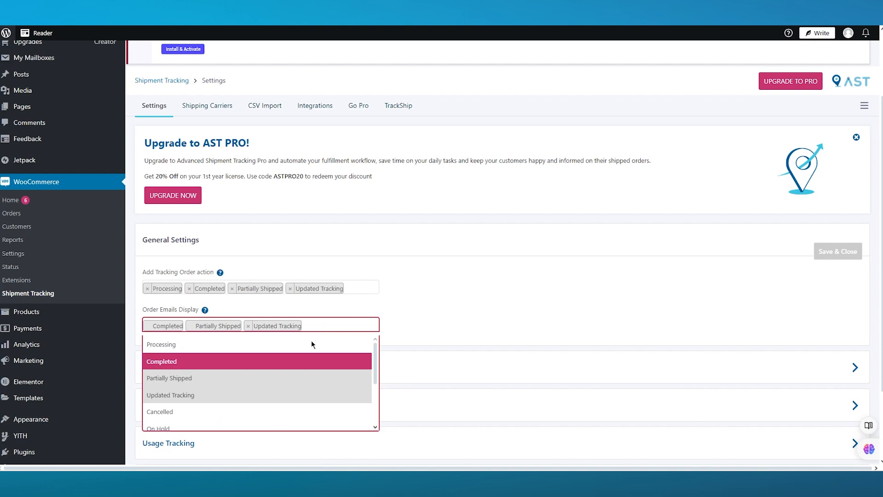
pyautogui.scroll(-2, 284, 368)
pyautogui.scroll(1, 257, 374)
pyautogui.scroll(-3, 247, 380)
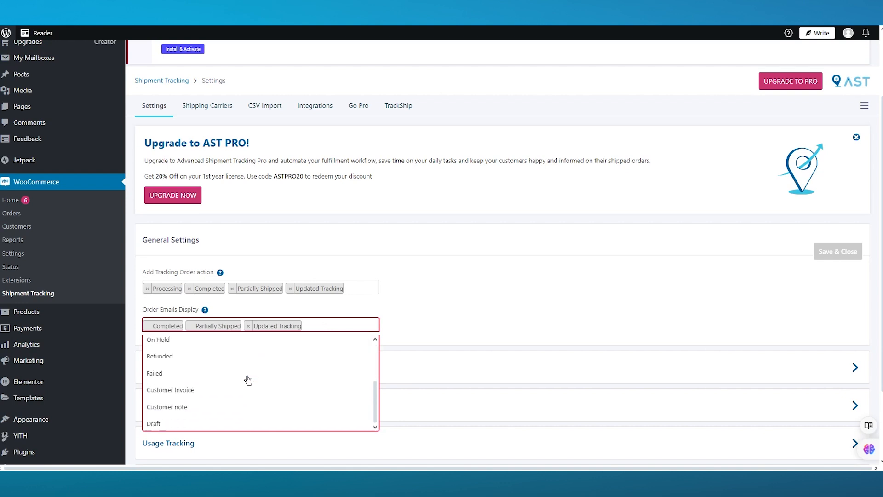
pyautogui.click(638, 288)
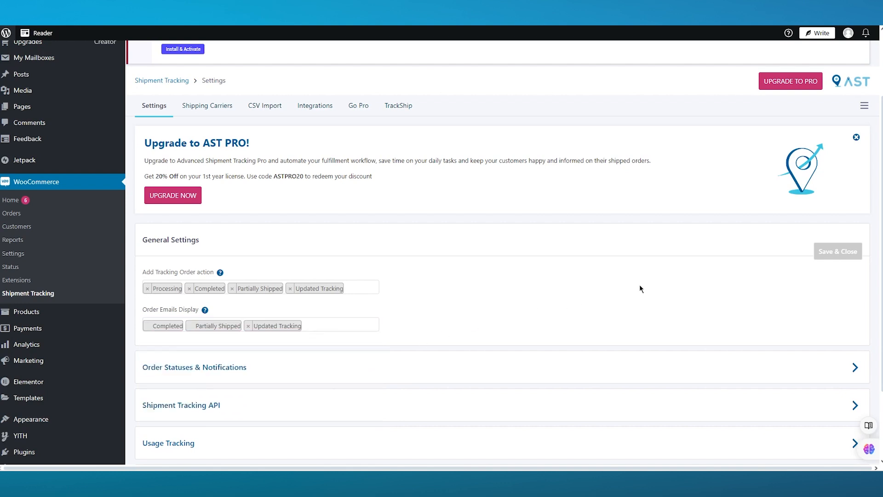
pyautogui.click(330, 325)
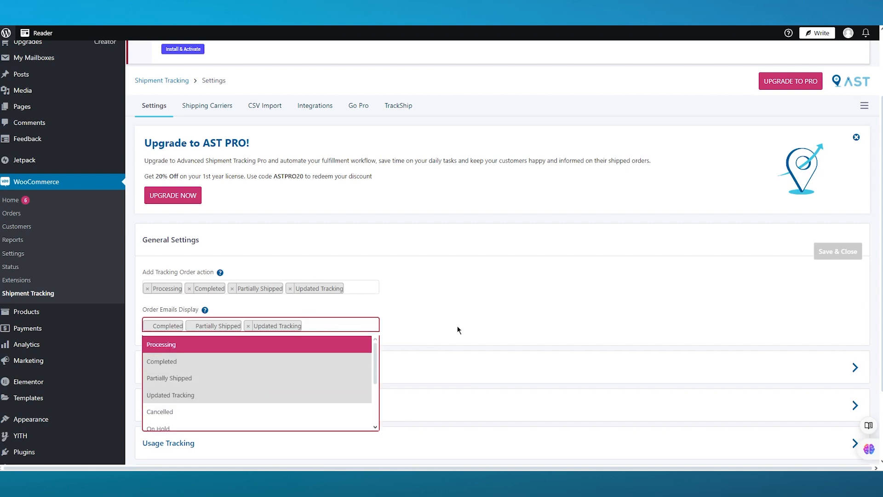
pyautogui.click(556, 270)
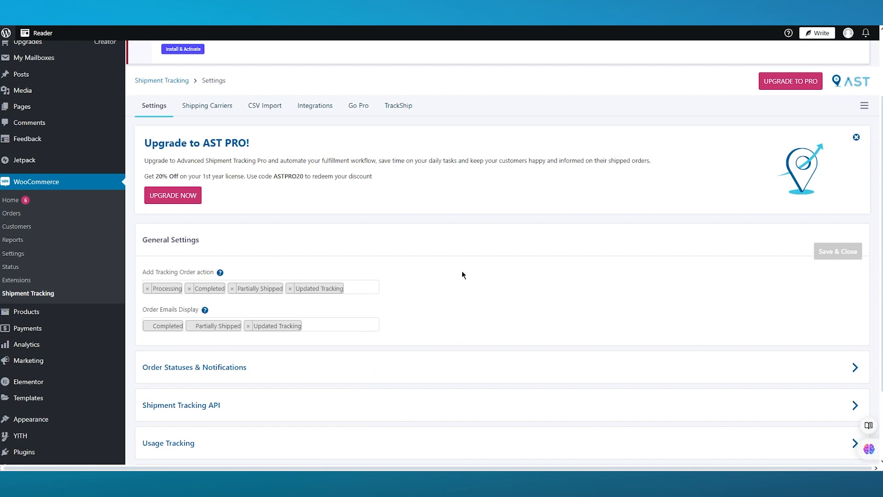
# - Review the Order Statuses & Notifications and Usage Tracking sections, and save DD/MM/YYYY as the Shipment Tracking API date format
pyautogui.scroll(-3, 462, 272)
pyautogui.click(348, 281)
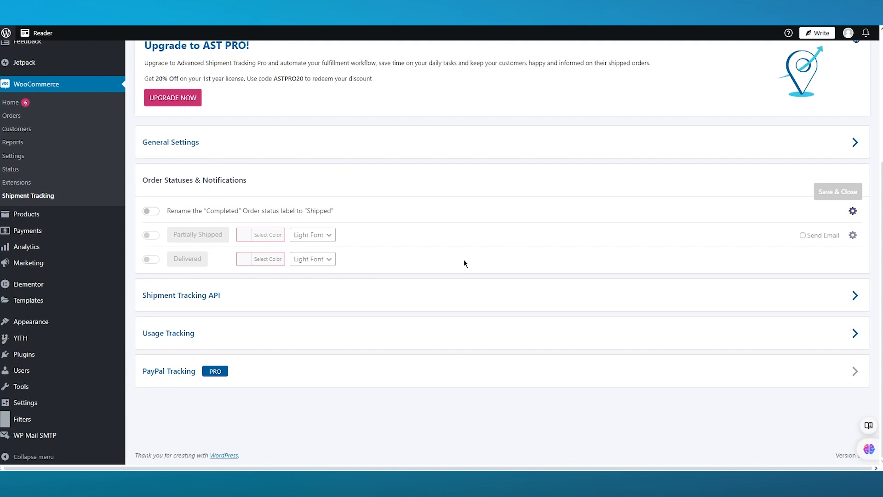
pyautogui.click(426, 299)
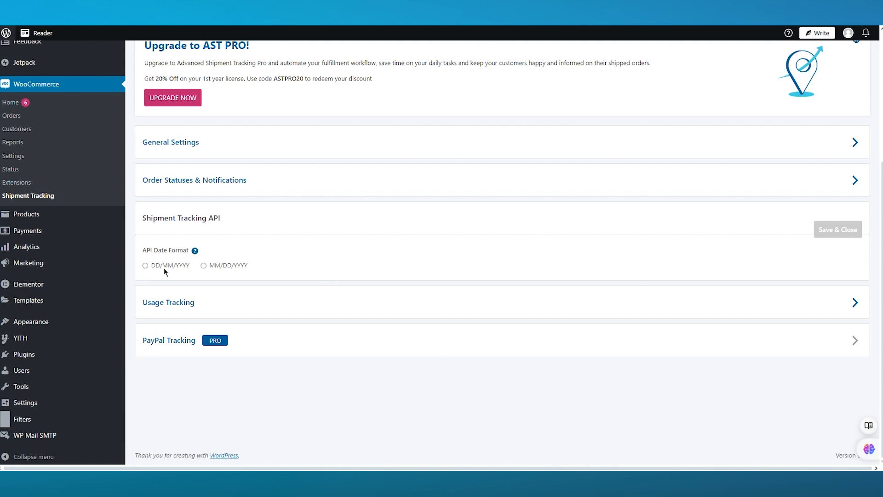
pyautogui.click(182, 265)
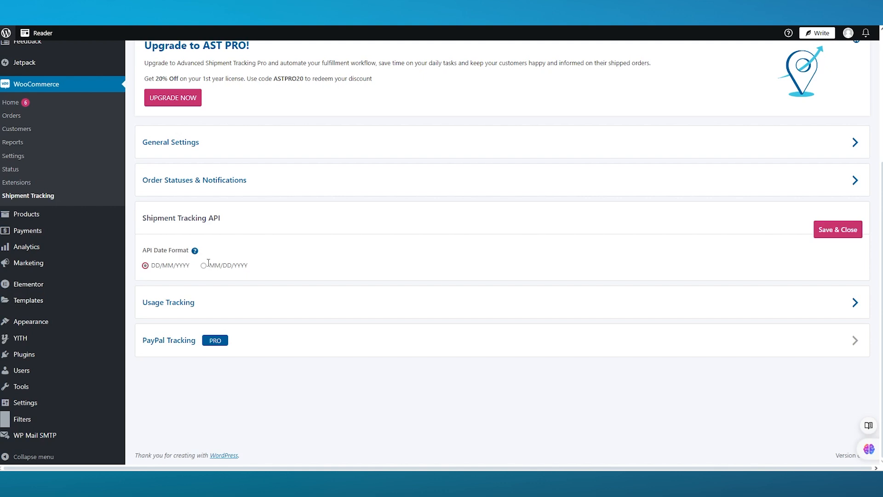
pyautogui.click(848, 225)
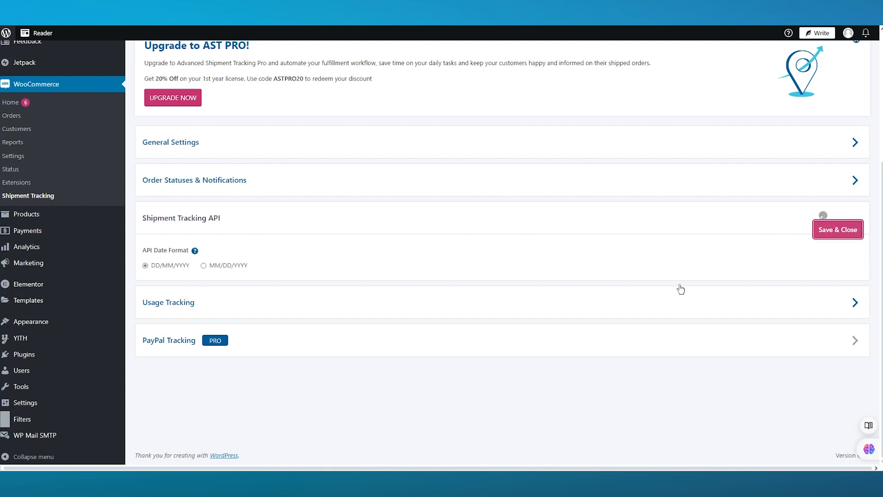
pyautogui.click(340, 264)
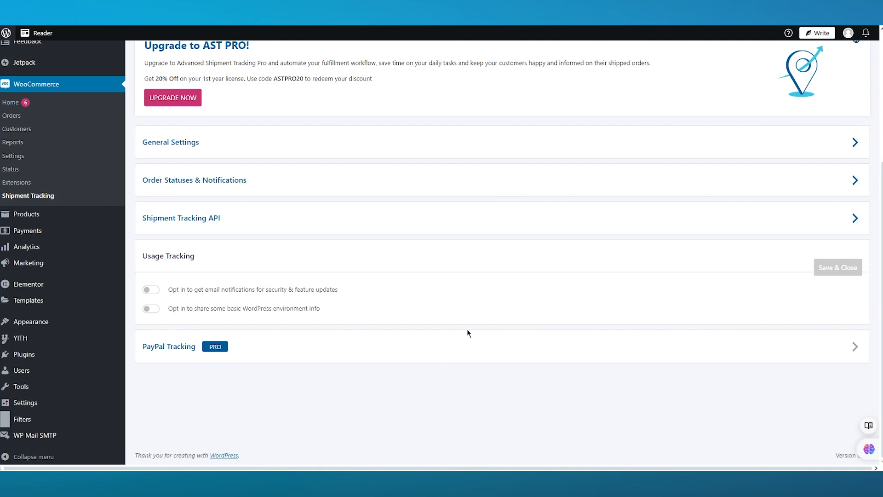
pyautogui.scroll(4, 576, 309)
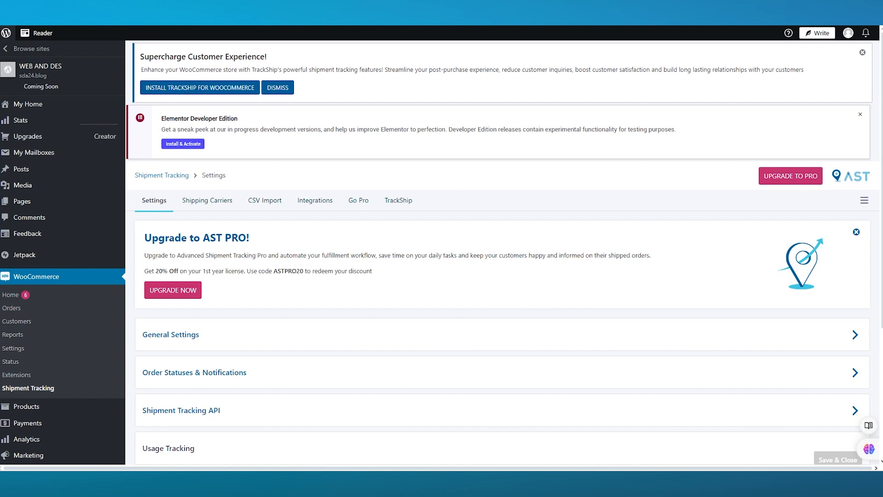
# - Open the plugin's shipping carriers, browse the list of carriers to enable, and add DHL US
pyautogui.click(225, 201)
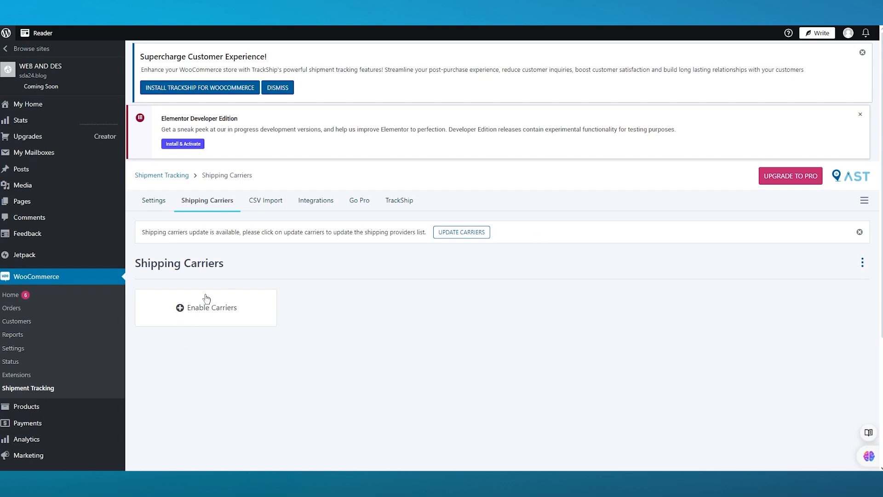
pyautogui.click(195, 310)
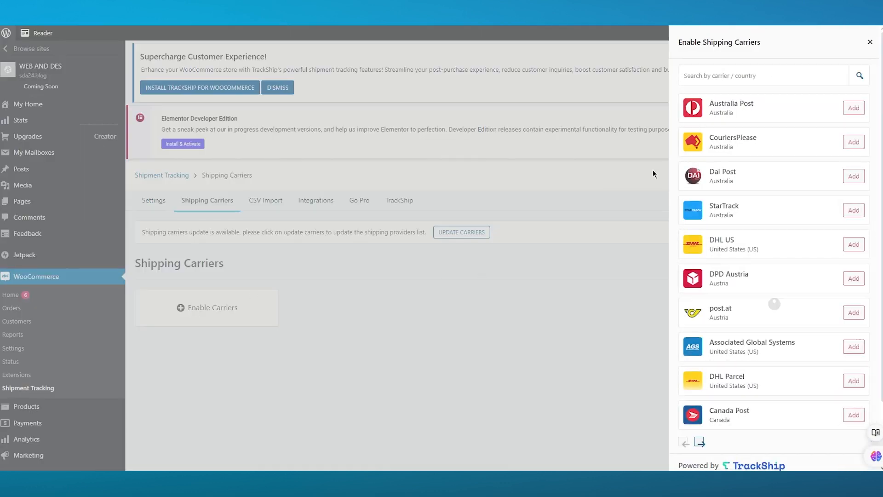
pyautogui.scroll(-3, 759, 128)
pyautogui.scroll(3, 764, 138)
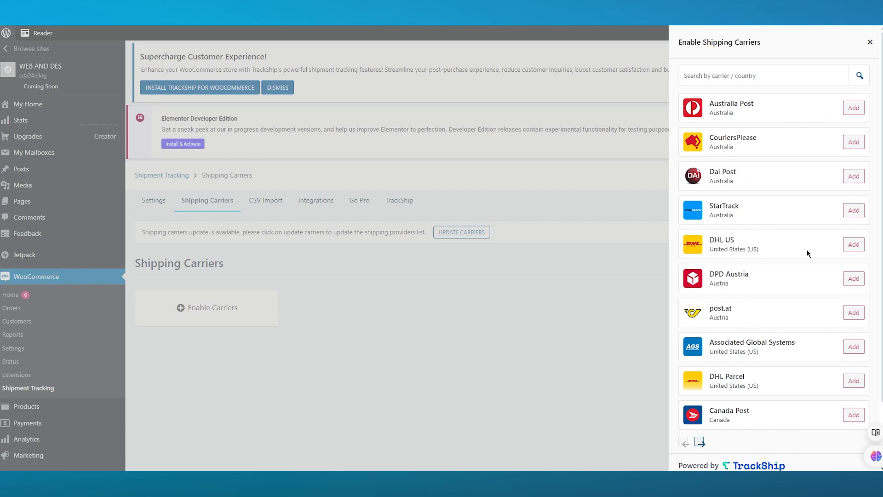
pyautogui.click(854, 249)
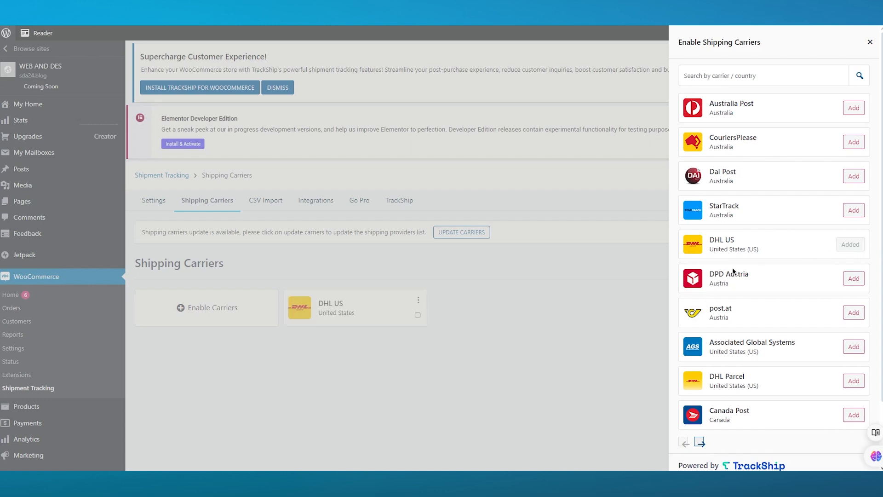
# - Browse more carriers, search for "tcs", add TCS express from Pakistan, and close the carrier list
pyautogui.scroll(-2, 744, 300)
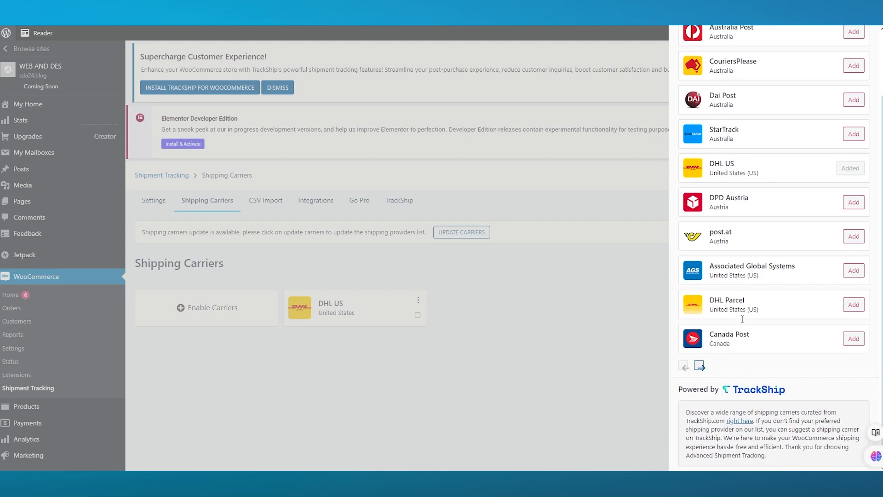
pyautogui.click(700, 366)
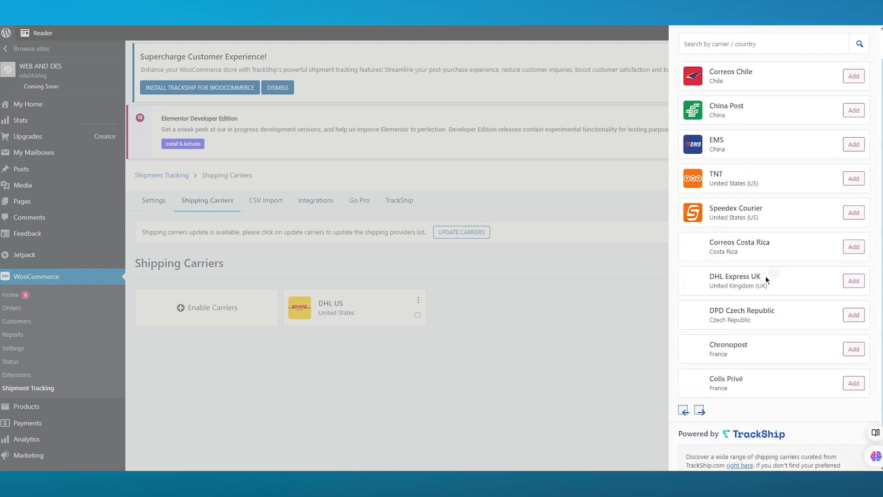
pyautogui.scroll(1, 767, 278)
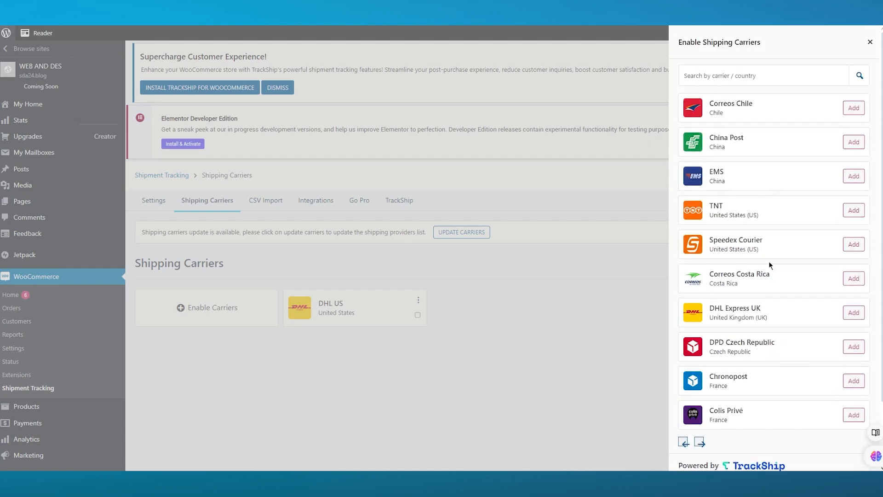
pyautogui.click(728, 78)
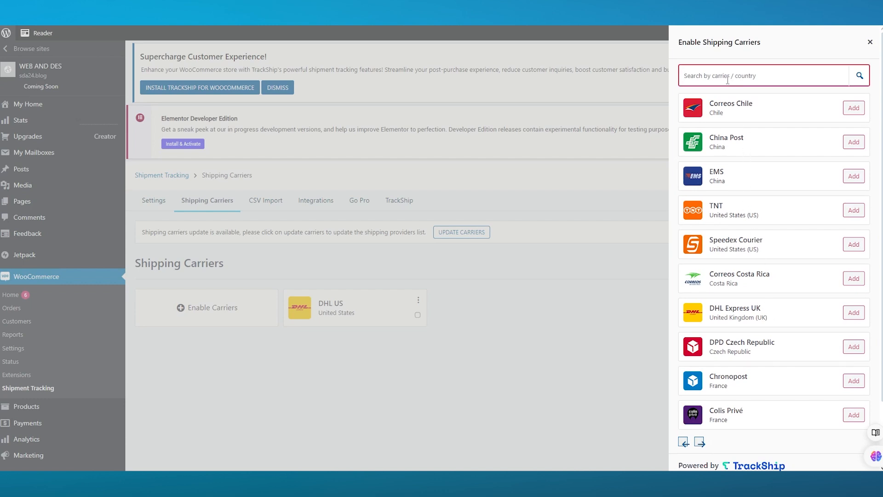
pyautogui.write('tcs')
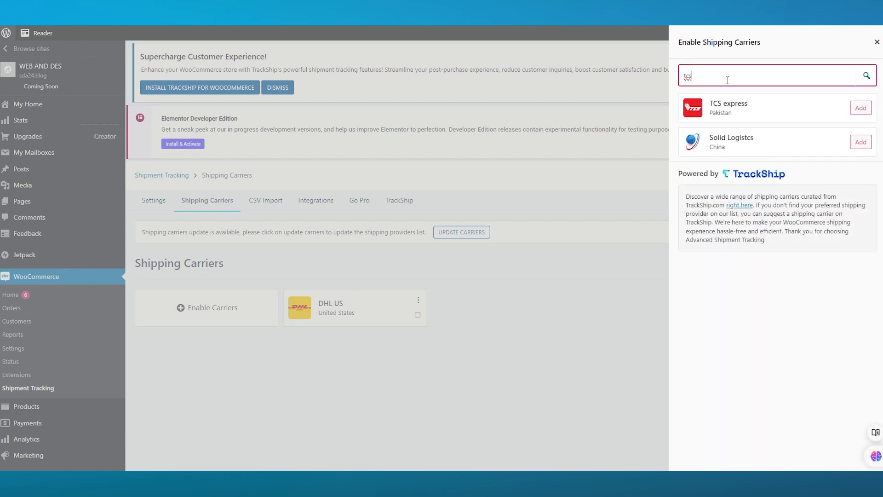
pyautogui.click(861, 108)
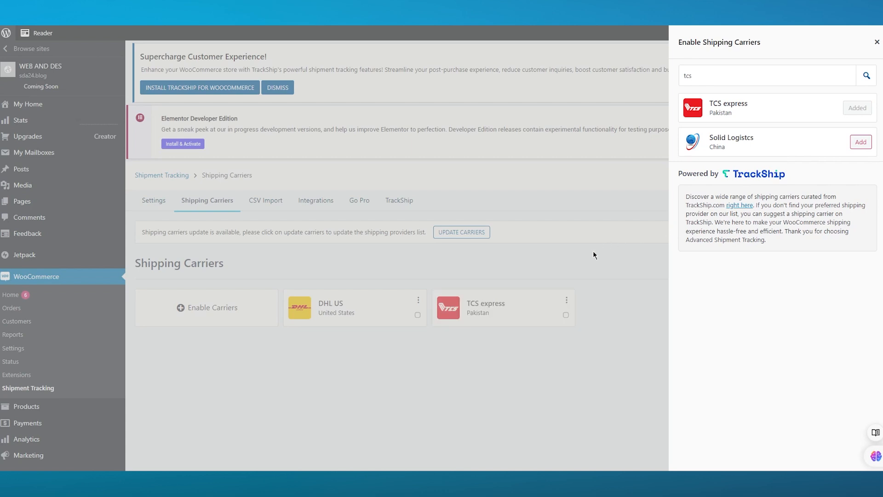
pyautogui.click(876, 43)
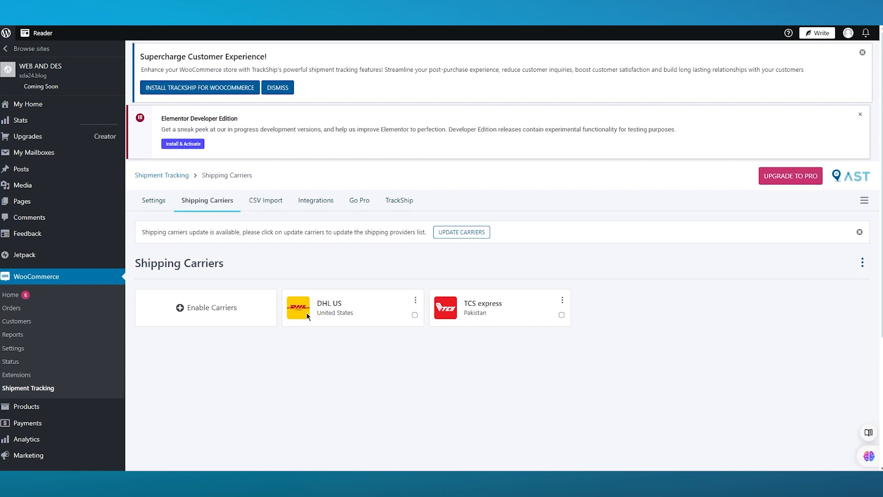
pyautogui.moveTo(353, 316); pyautogui.dragTo(289, 303)
pyautogui.click(355, 313)
pyautogui.moveTo(498, 319); pyautogui.dragTo(437, 302)
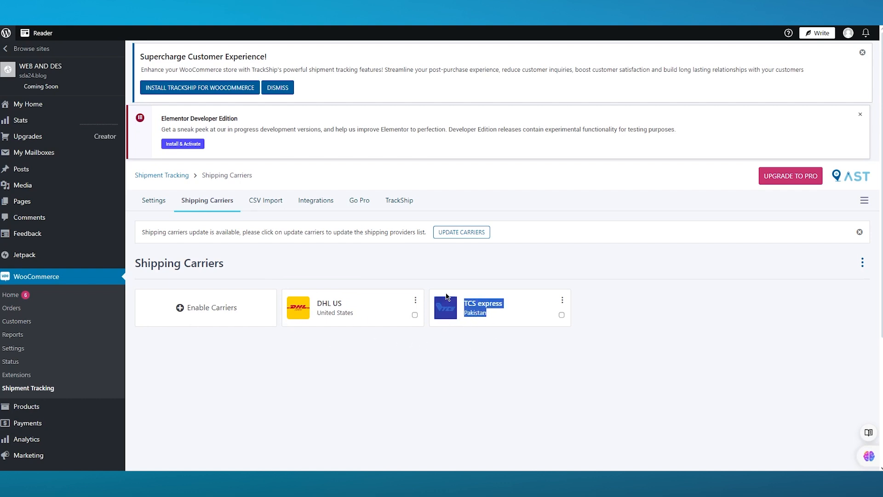
pyautogui.click(663, 265)
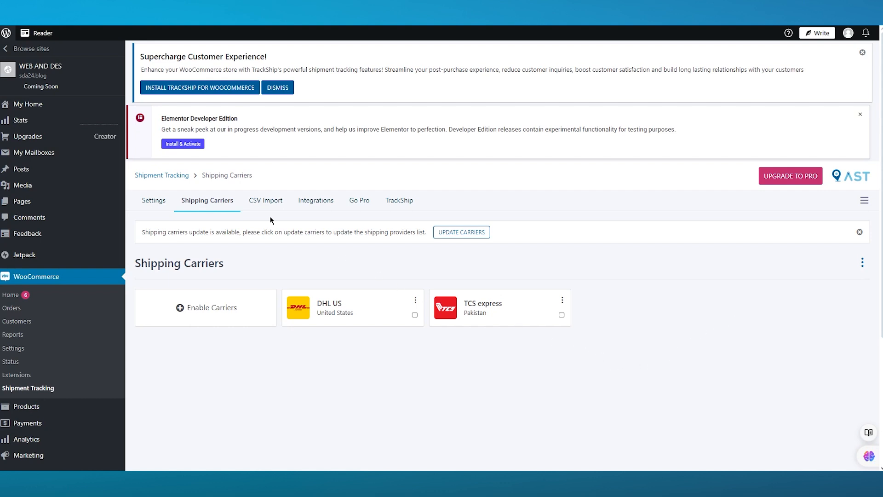
# - Examine the Shipment Tracking plugin's CSV Import options, available Integrations, and TrackShip page
pyautogui.click(265, 202)
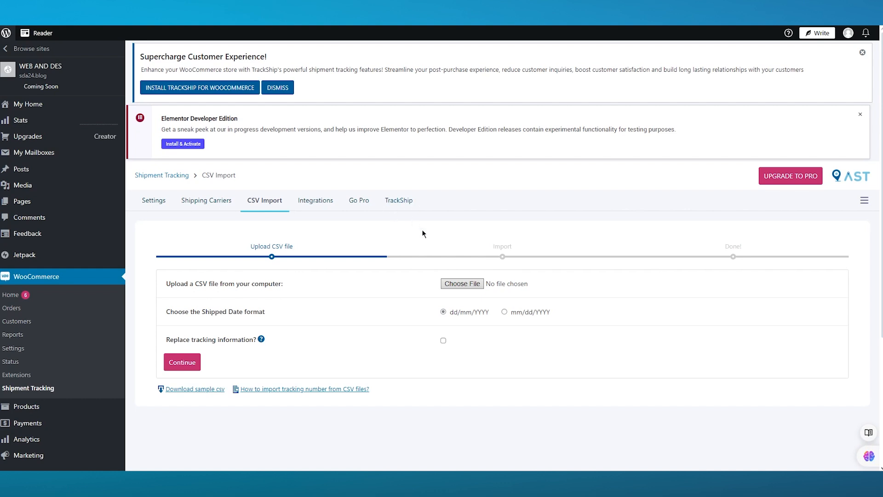
pyautogui.click(317, 207)
pyautogui.scroll(-5, 308, 224)
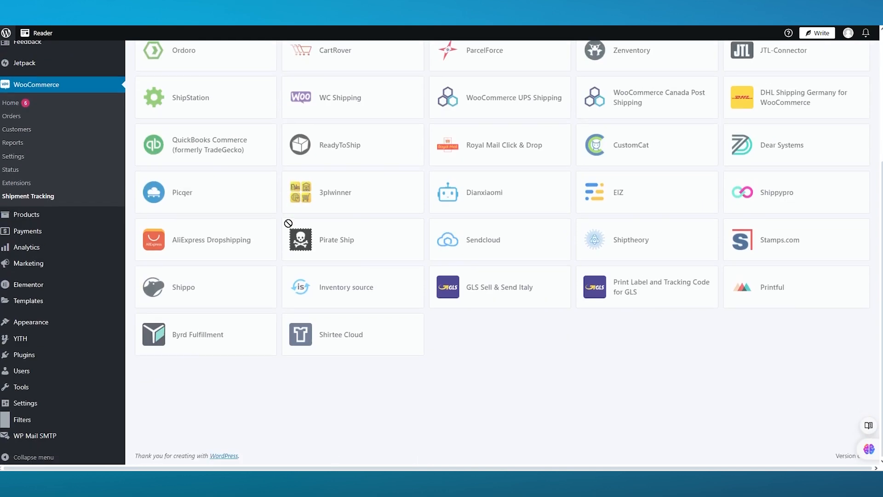
pyautogui.scroll(5, 476, 331)
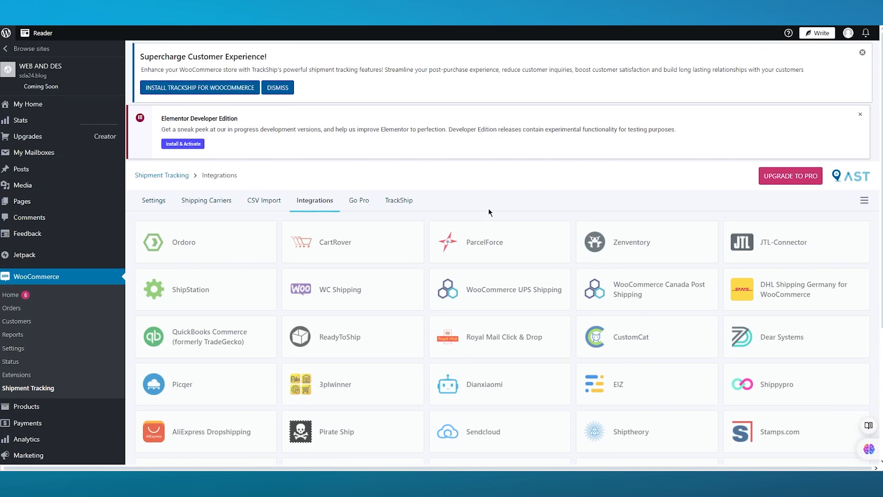
pyautogui.scroll(-2, 489, 208)
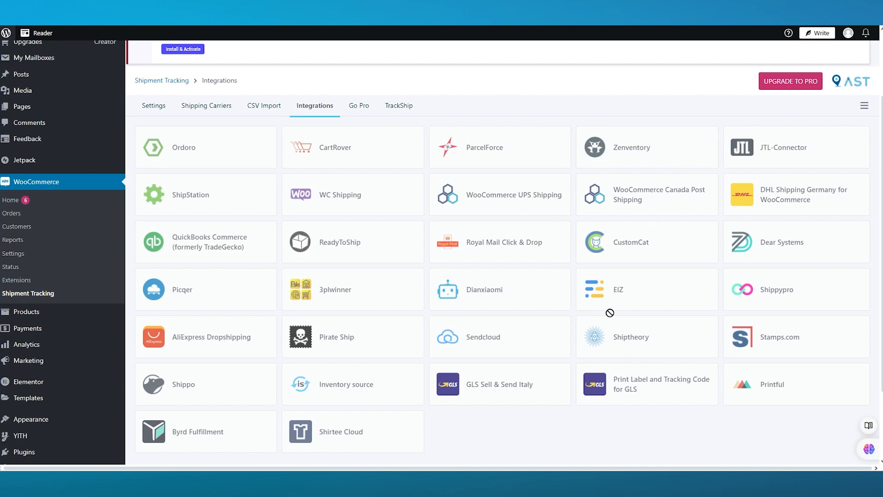
pyautogui.scroll(2, 552, 316)
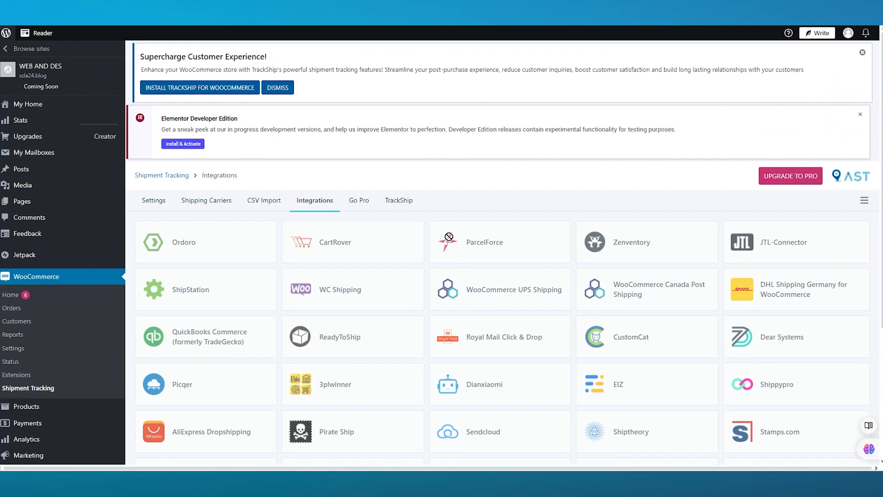
pyautogui.scroll(-4, 498, 204)
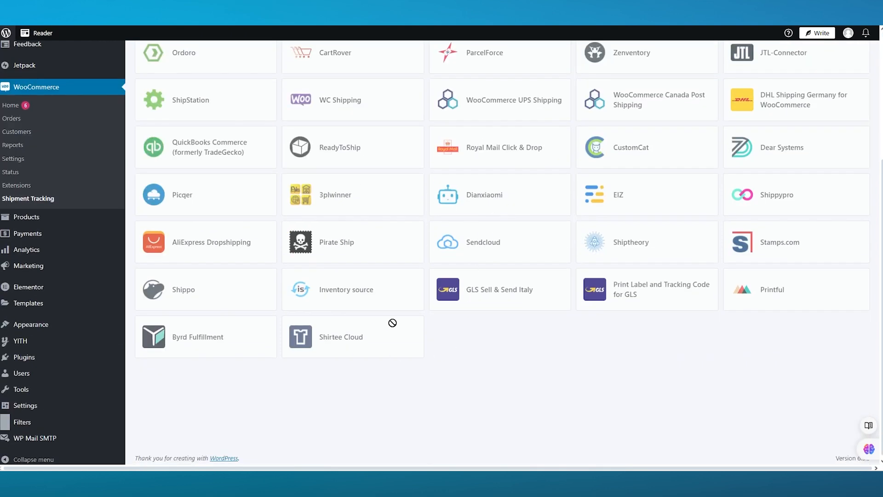
pyautogui.scroll(4, 462, 316)
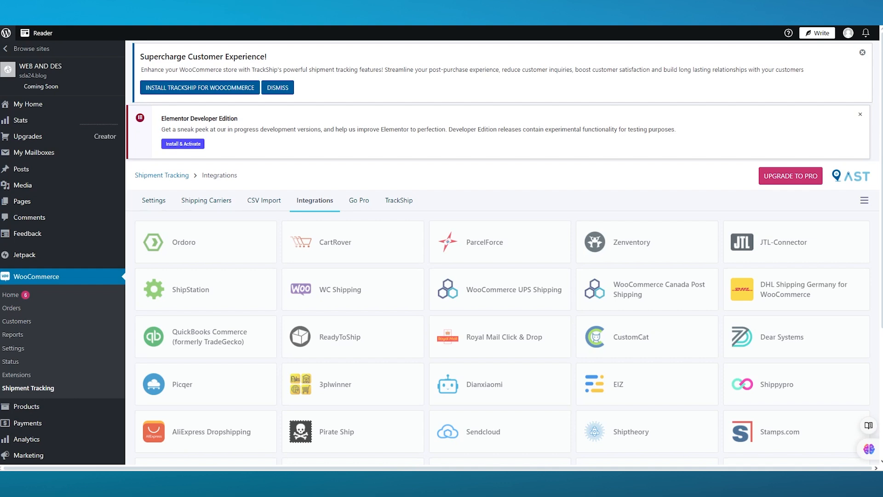
pyautogui.click(396, 201)
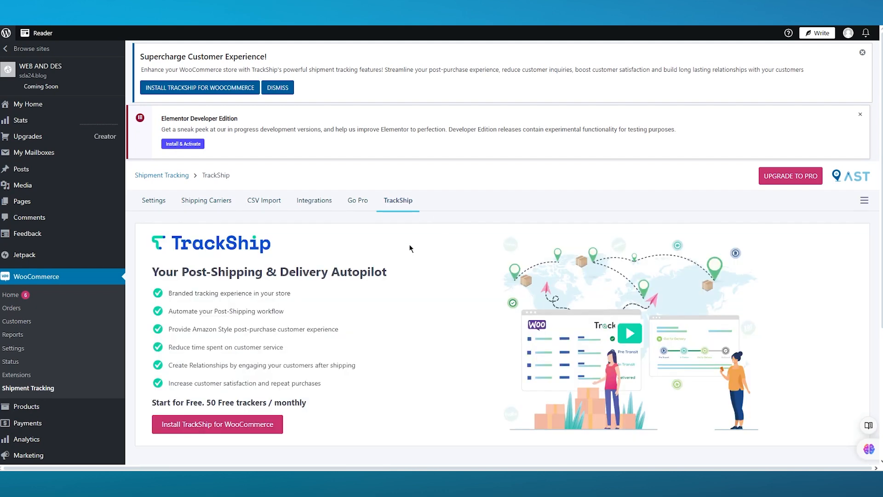
pyautogui.scroll(-2, 409, 249)
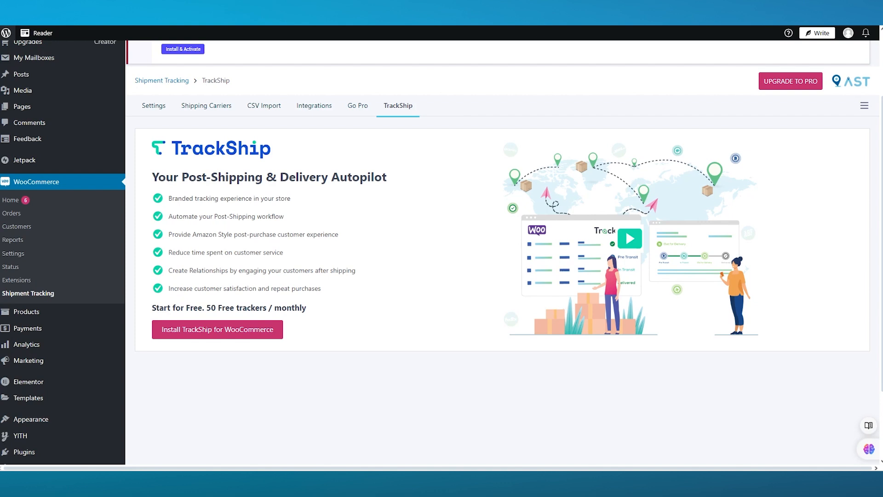
# - Open the WooCommerce Orders page, try to dismiss the TrackShip notice, and start a new order
pyautogui.click(11, 212)
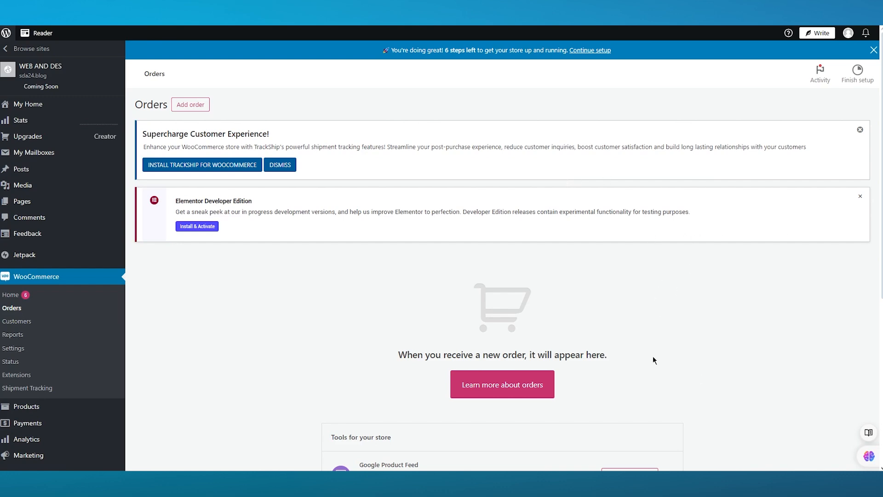
pyautogui.scroll(-4, 667, 328)
pyautogui.scroll(4, 668, 327)
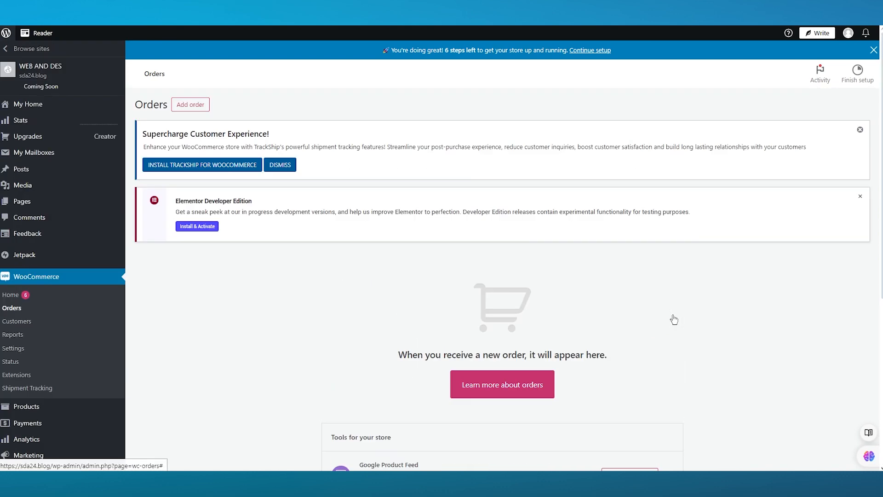
pyautogui.click(858, 137)
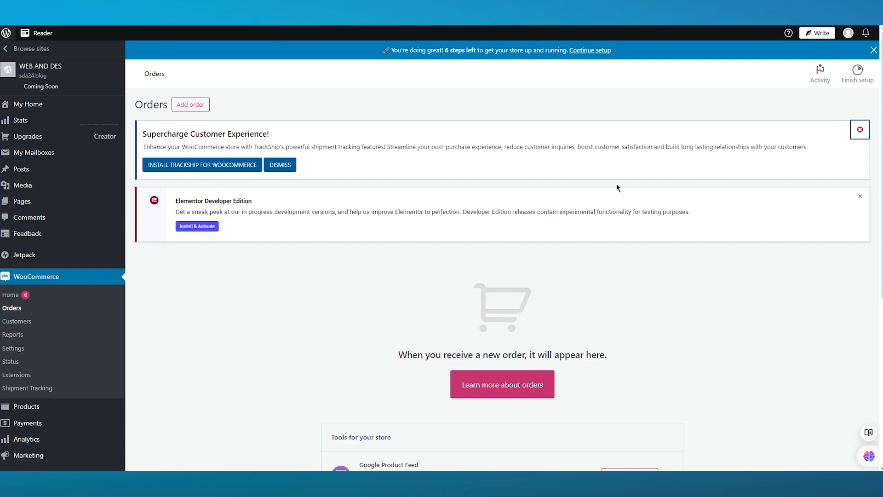
pyautogui.click(187, 88)
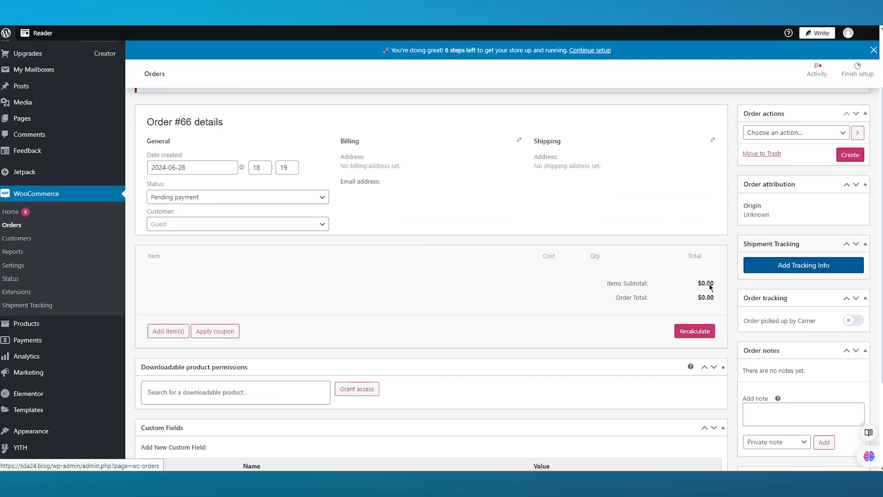
# - Add tracking info to the new order with tracking number 7897987 and shipping provider TCS express, and fulfill it as Completed
pyautogui.click(785, 253)
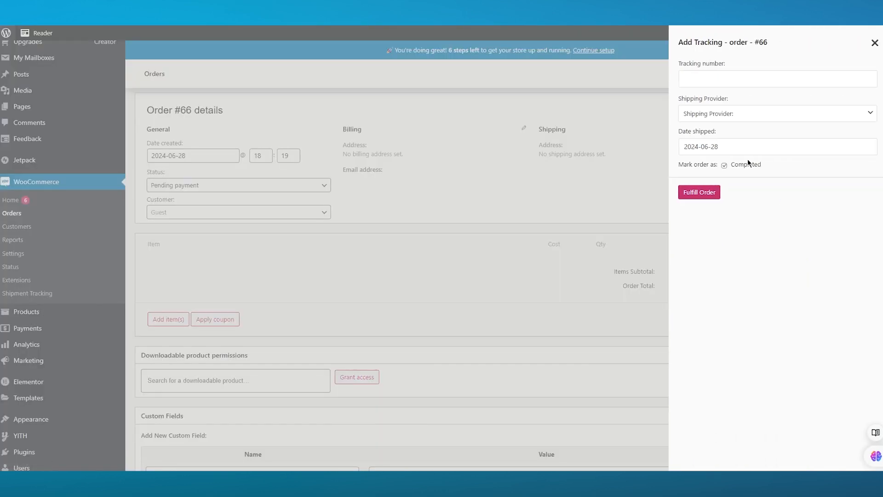
pyautogui.click(709, 78)
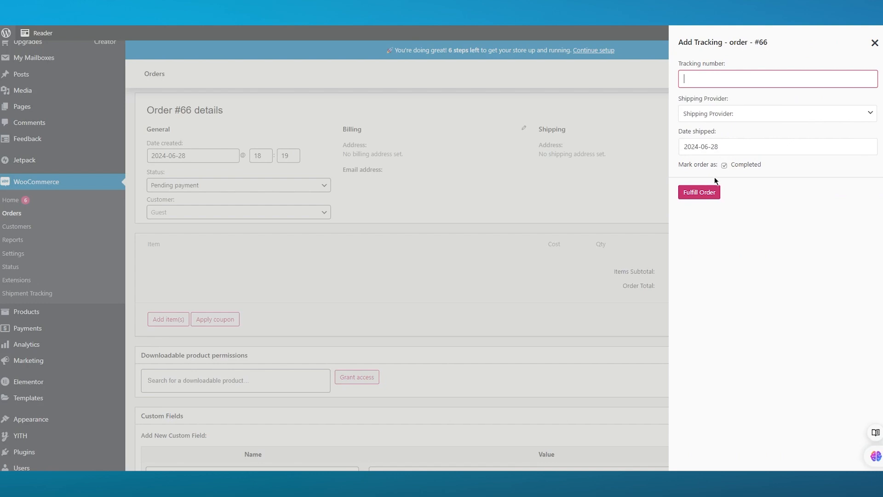
pyautogui.write('7897987')
pyautogui.press('Tab')
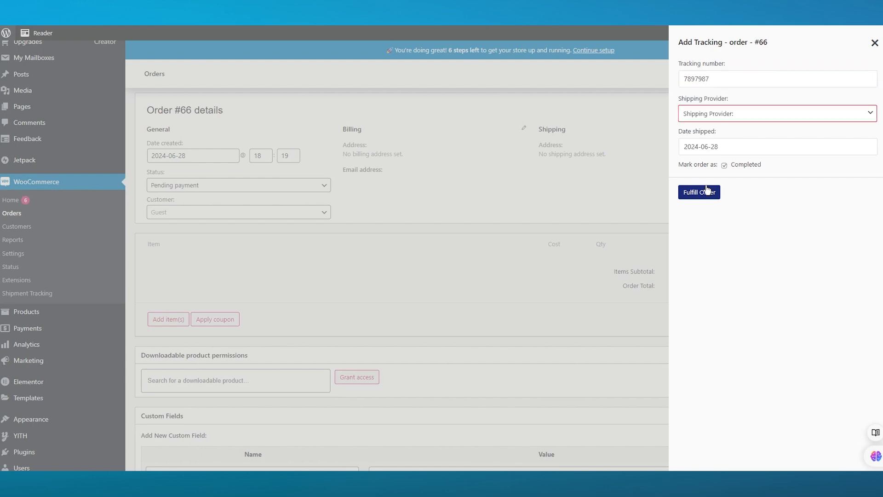
pyautogui.click(747, 115)
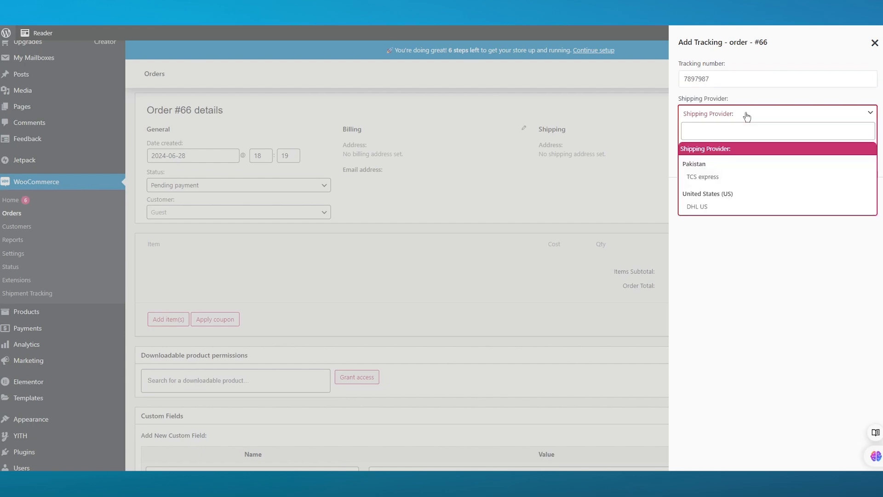
pyautogui.click(722, 181)
pyautogui.click(706, 195)
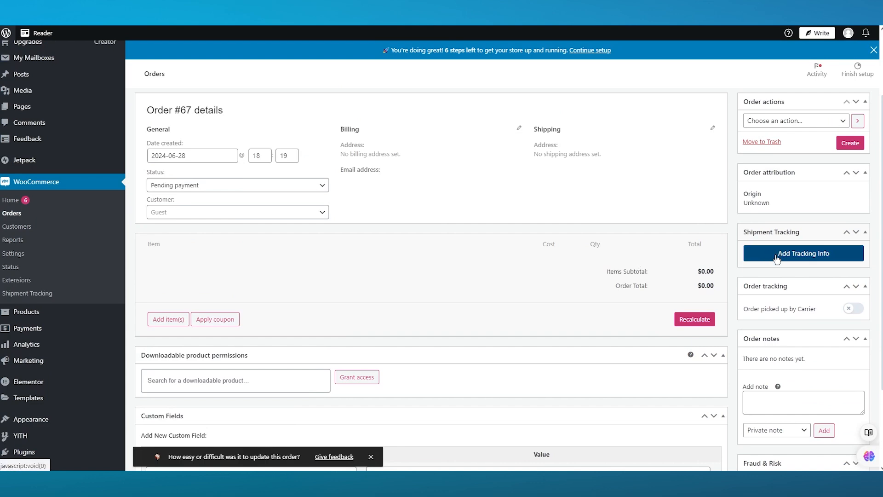
# - Follow the order's TCS express tracking link from the Orders list to view the carrier's shipment tracking page, and return to the orders
pyautogui.scroll(-3, 777, 259)
pyautogui.scroll(5, 548, 283)
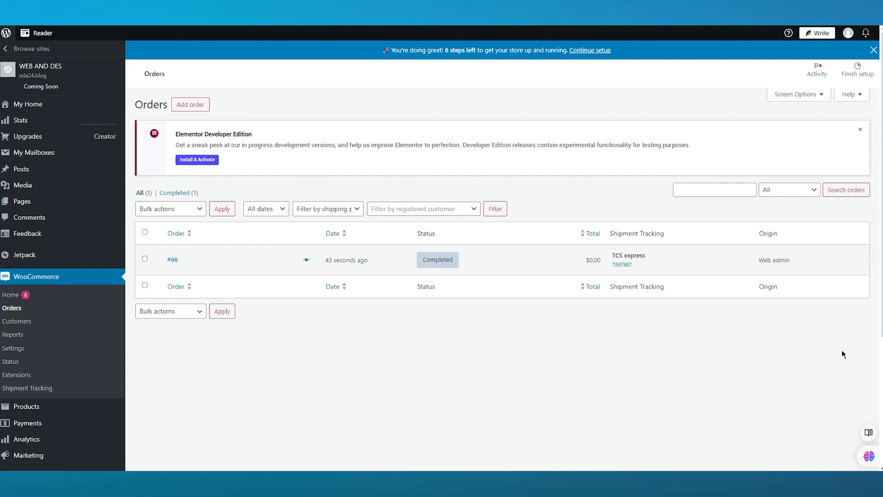
pyautogui.rightClick(621, 264)
pyautogui.click(637, 270)
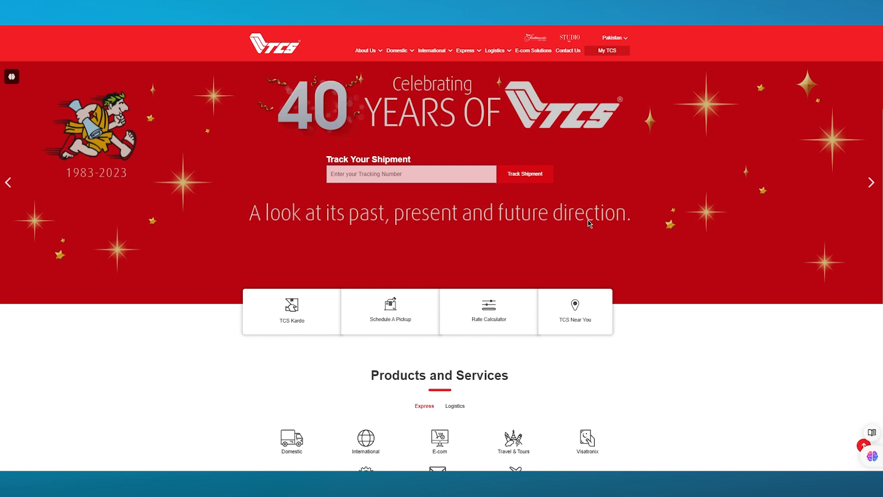
pyautogui.click(377, 177)
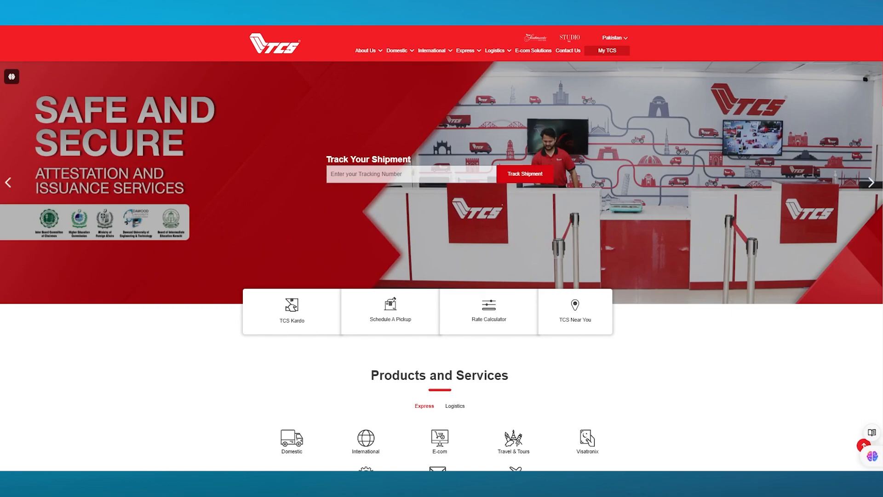
pyautogui.click(111, 14)
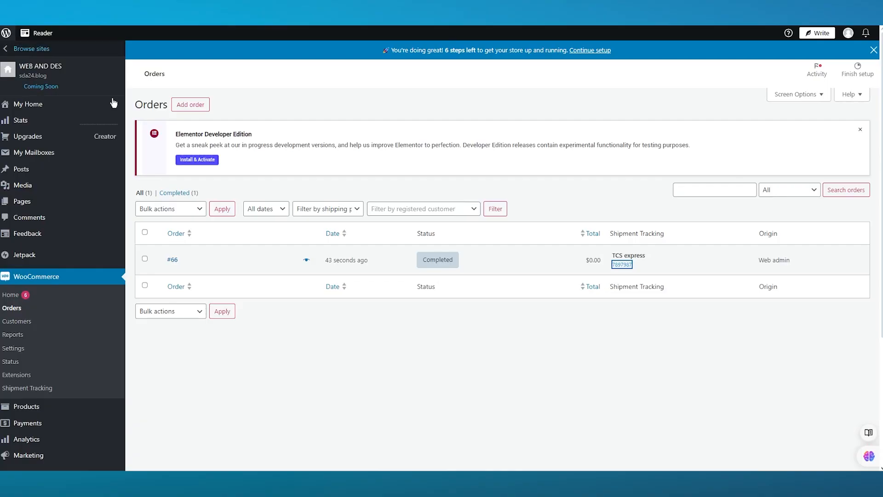
# - Open the Shipment Tracking plugin's settings and view its enabled shipping carriers
pyautogui.scroll(-4, 92, 221)
pyautogui.moveTo(59, 370)
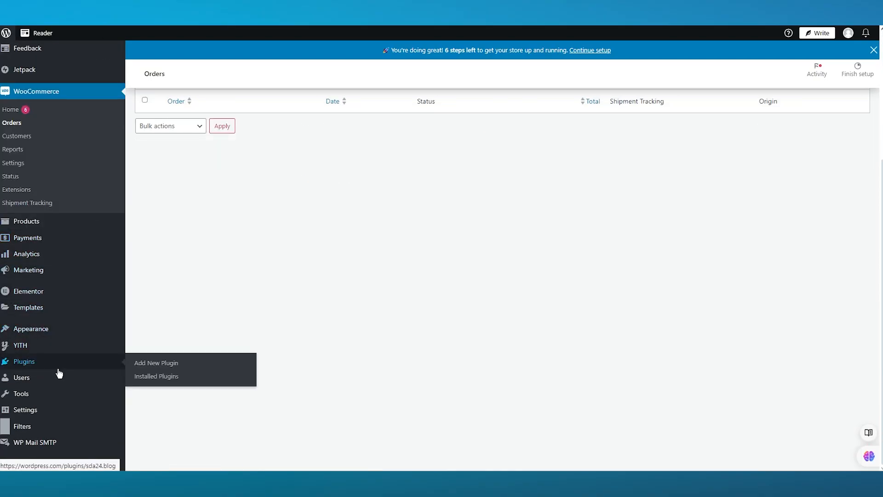
pyautogui.scroll(4, 59, 372)
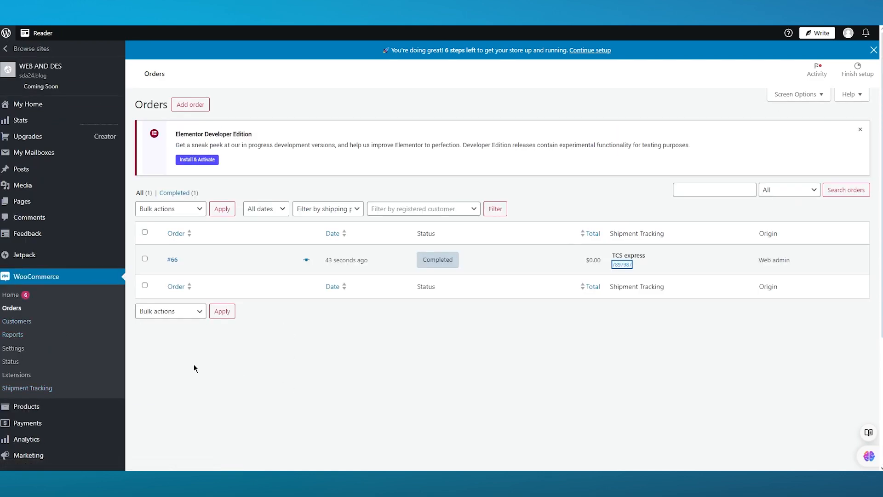
pyautogui.click(54, 390)
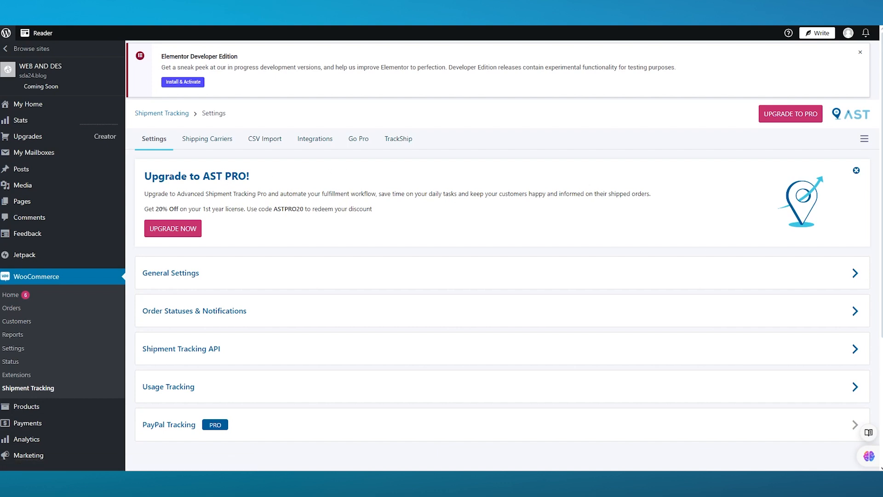
pyautogui.click(222, 147)
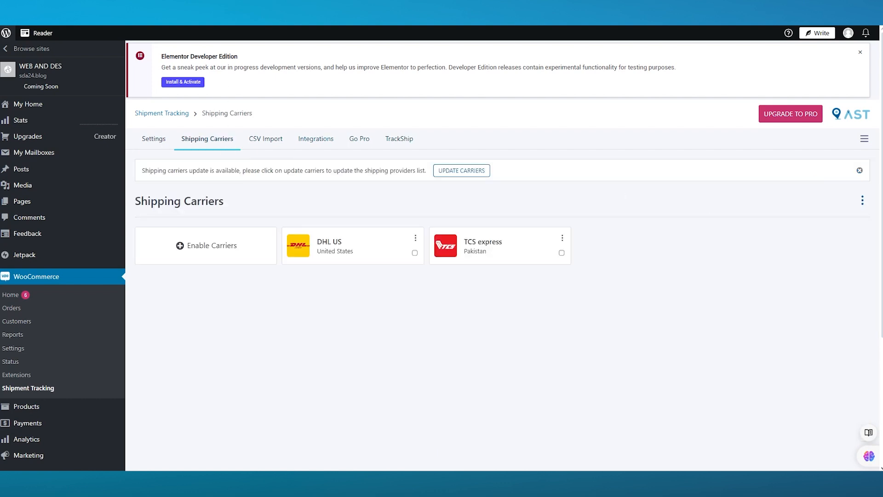